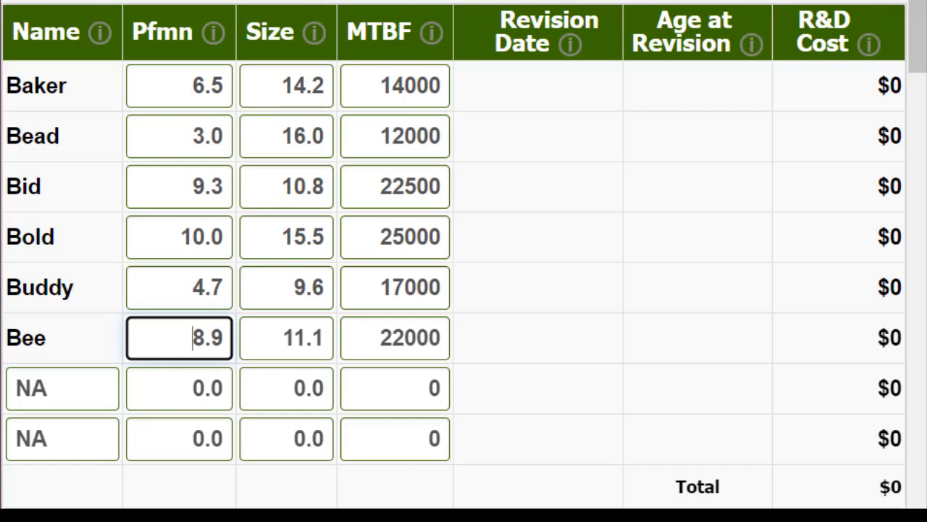
Examine the segment centers by round in Table 2 of the industry conditions document, across all segments
key(alt+Tab)
scroll(862, 79, down, 5)
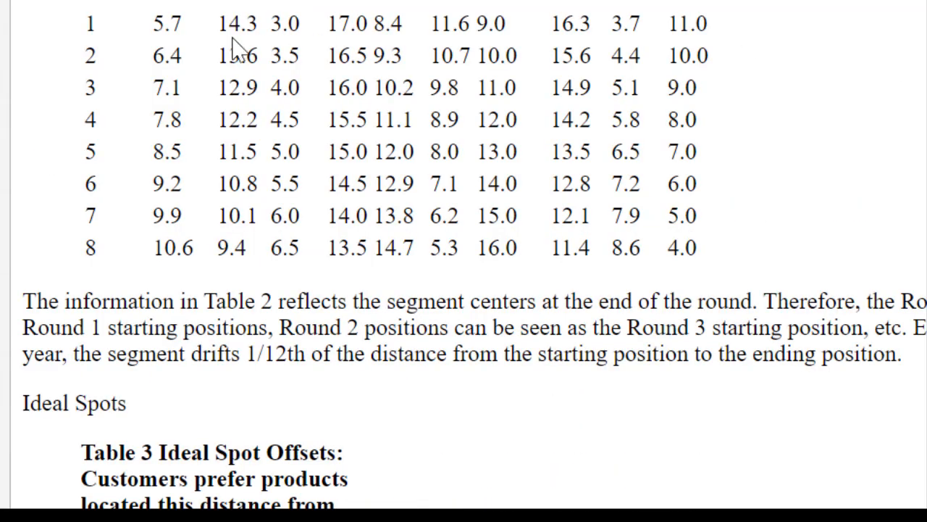
drag(149, 5, 696, 250)
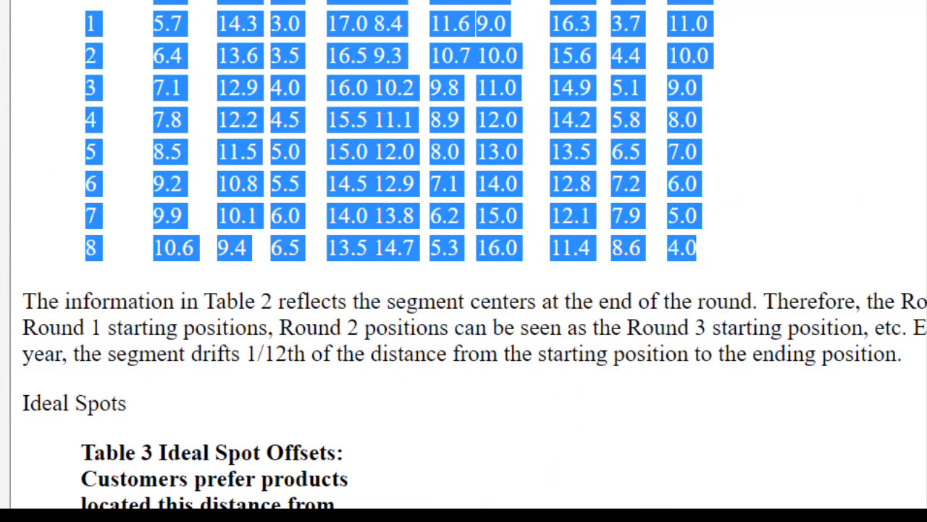
scroll(243, 138, up, 3)
click(163, 172)
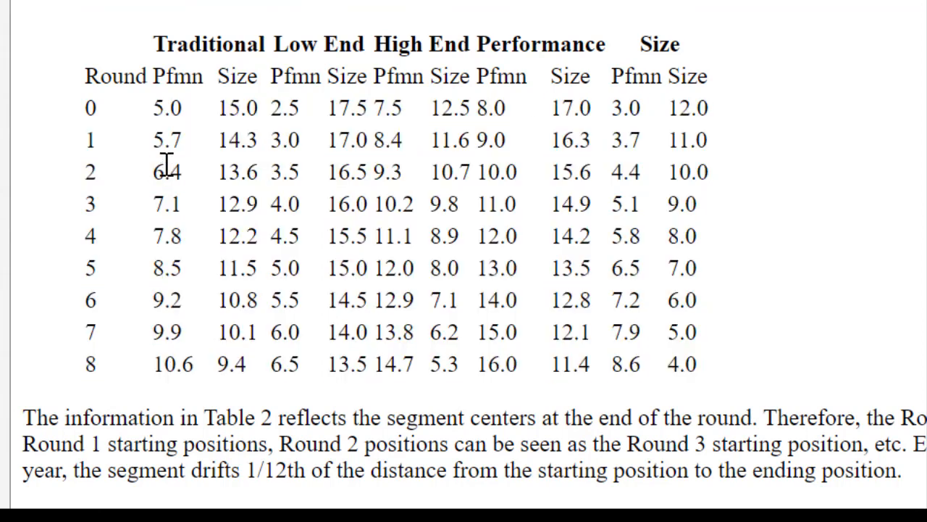
drag(155, 108, 645, 365)
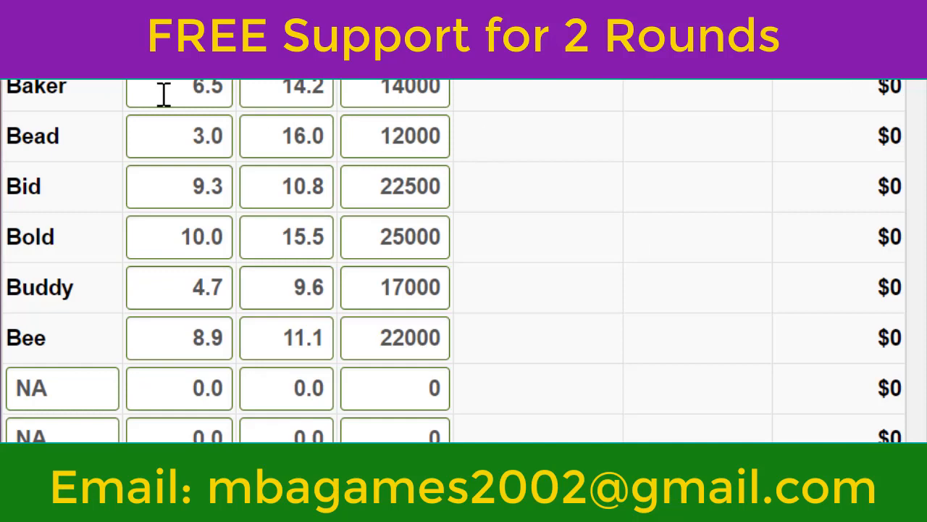
Return to the R&D decisions and set Baker's performance to 7.2 and its size to 12.6
click(165, 95)
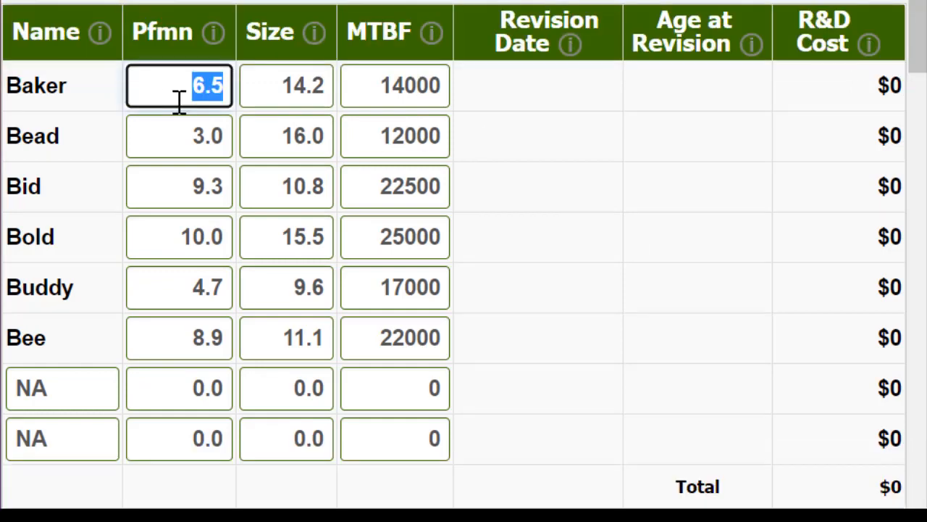
text(7.2)
key(Tab)
text(12.5)
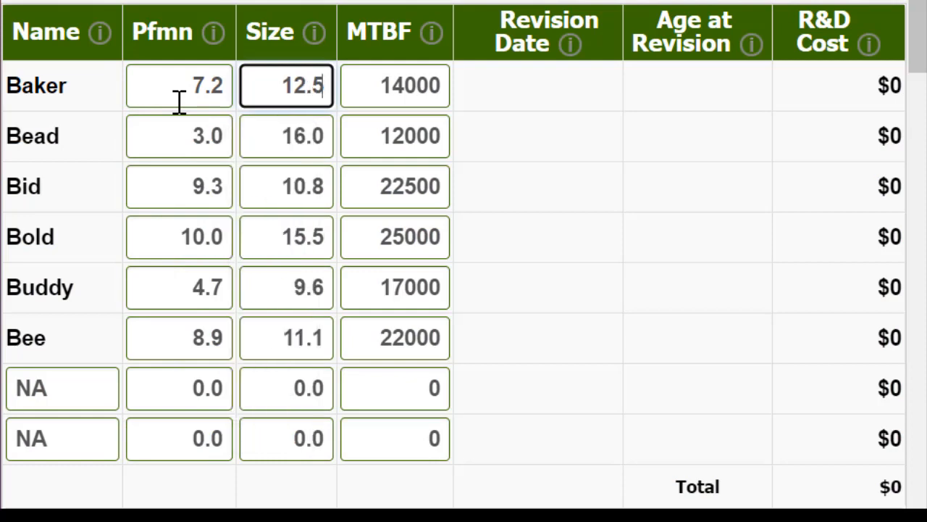
key(BackSpace)
text(6)
key(Tab)
key(Tab)
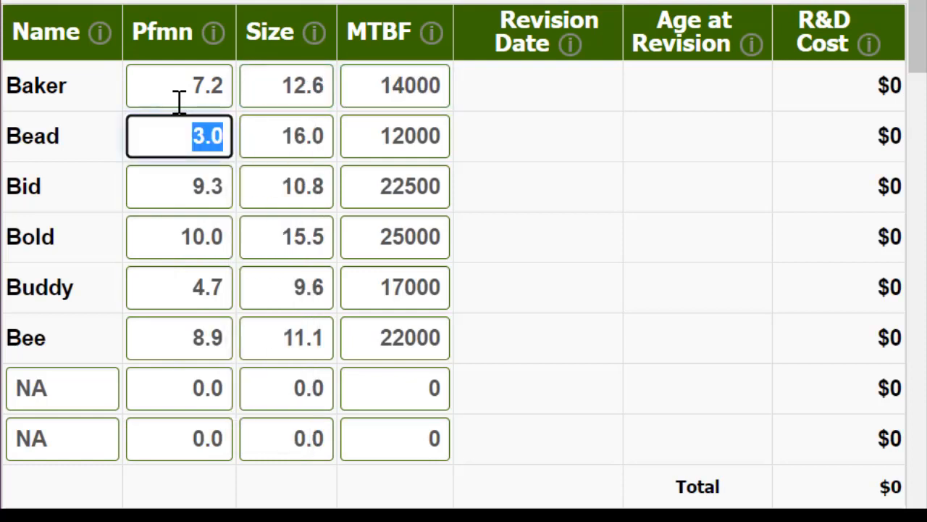
Set Bead's performance to 4.5 and its size to 15.5
text(4.5)
key(Tab)
text(15.5)
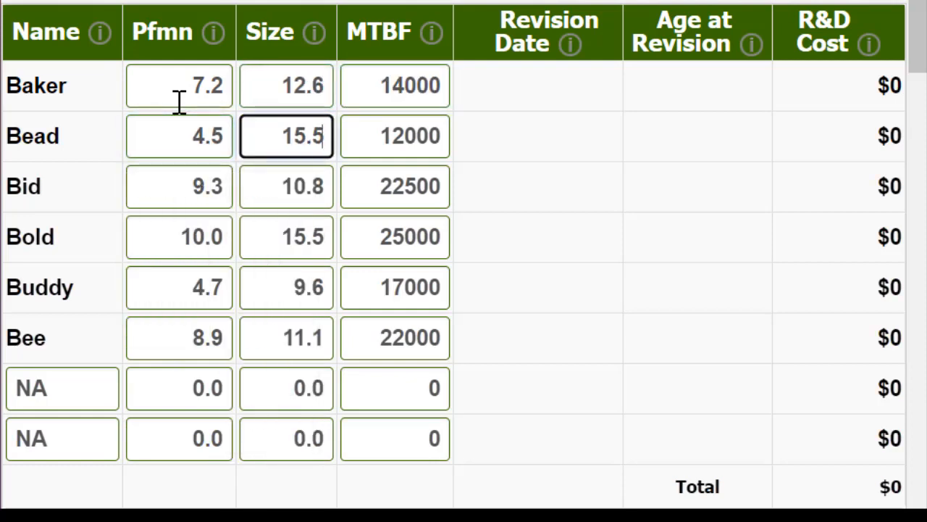
key(Tab)
text(1)
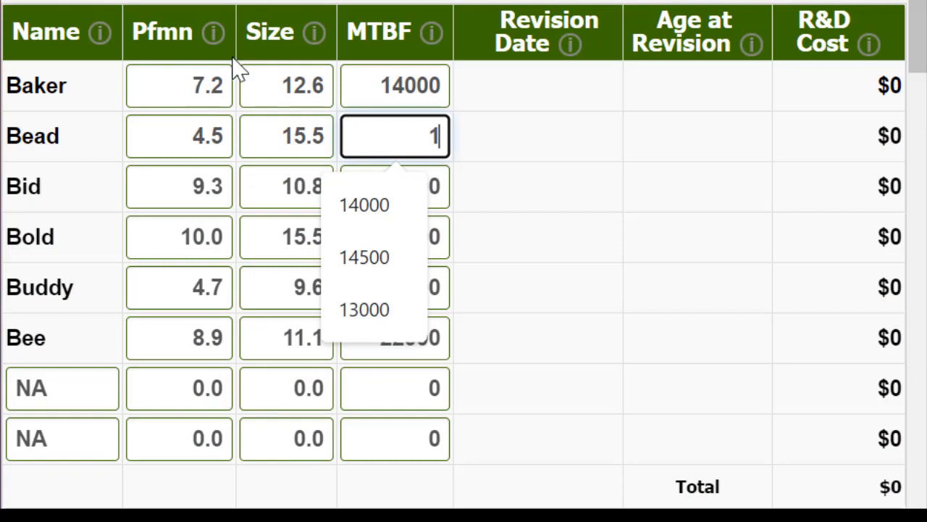
Set the MTBF of Baker to 17500 and that of Bead to 14500
click(353, 87)
text(175)
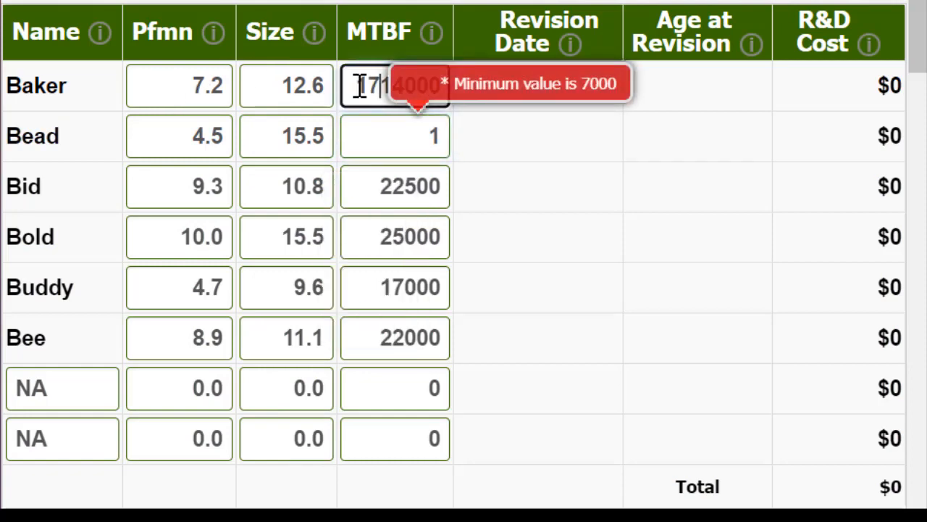
text(0)
key(Delete)
key(Delete)
key(Delete)
key(Delete)
key(Delete)
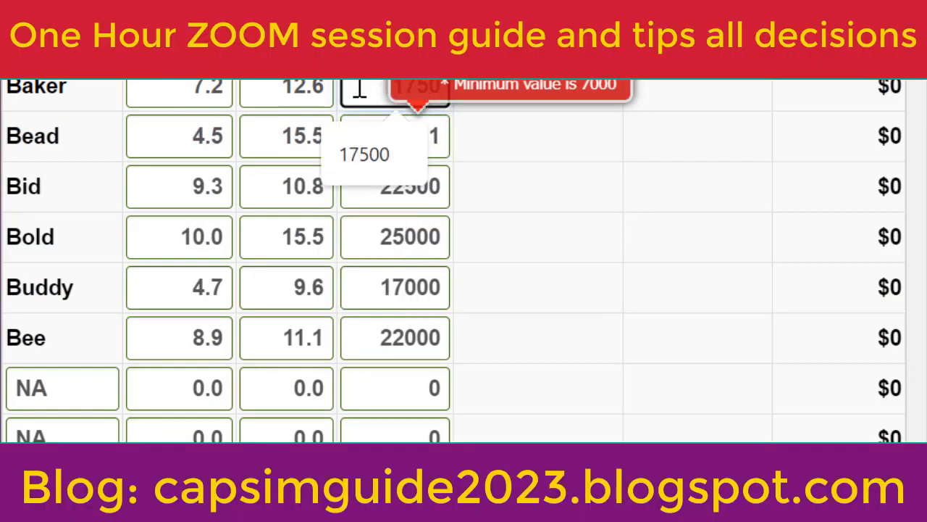
key(Tab)
key(Tab)
key(Tab)
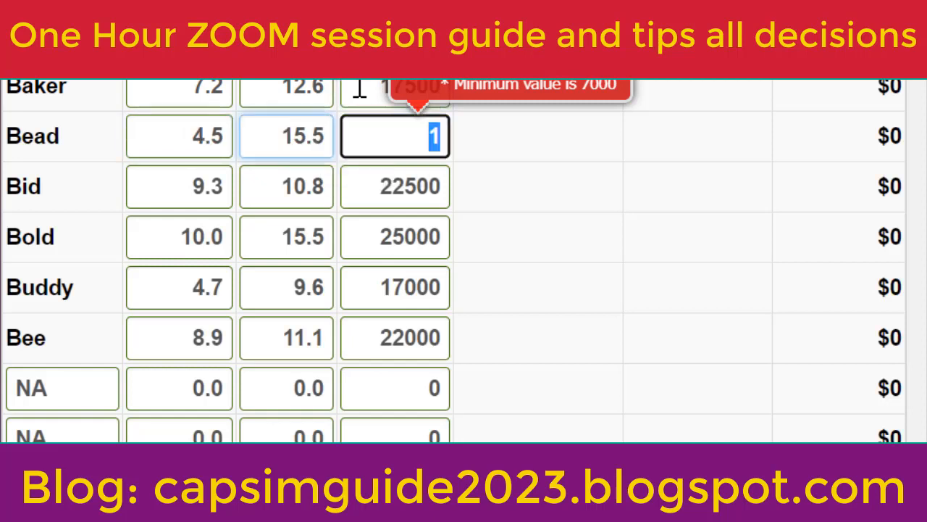
text(14500)
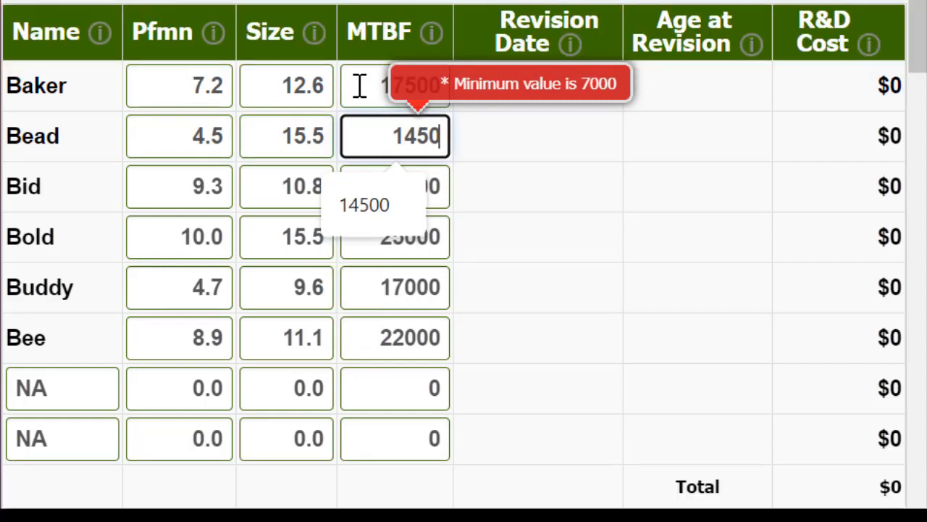
Set Bid's MTBF to 23000
key(Tab)
key(Tab)
key(Tab)
text(23)
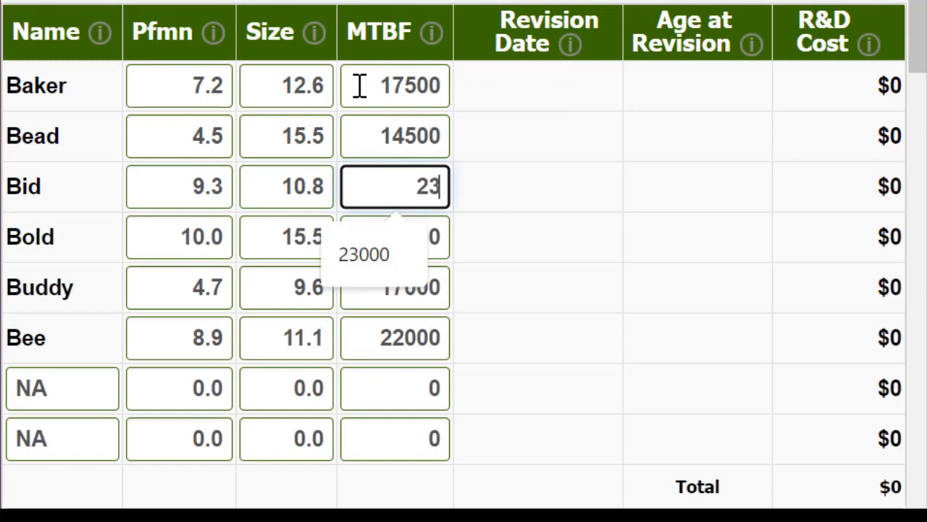
text(000)
Set Bid's performance to 10.8 and its size to 9.0
key(shift+Tab)
key(shift+Tab)
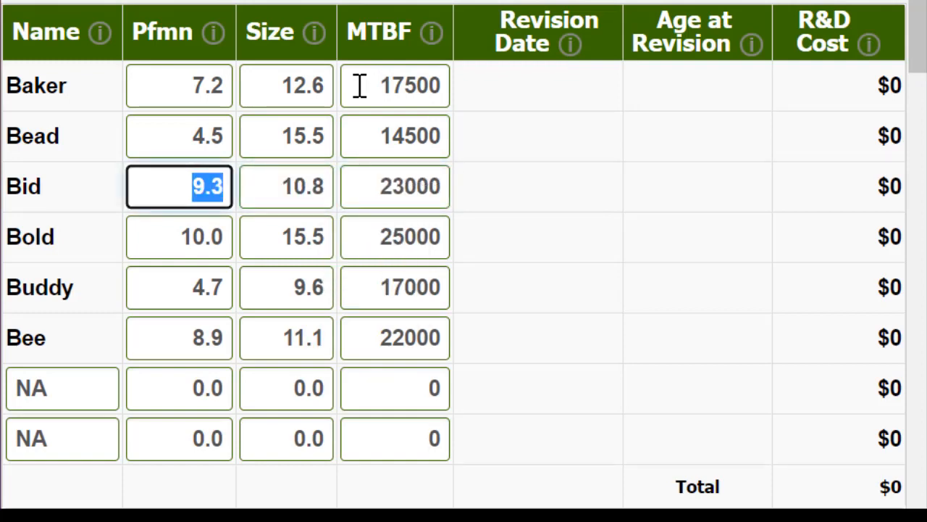
text(10.8)
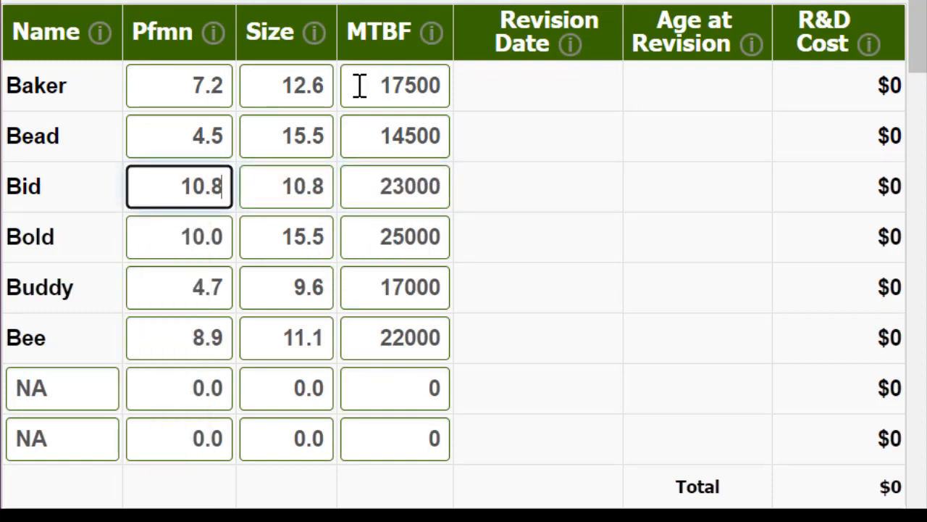
key(Tab)
text(0)
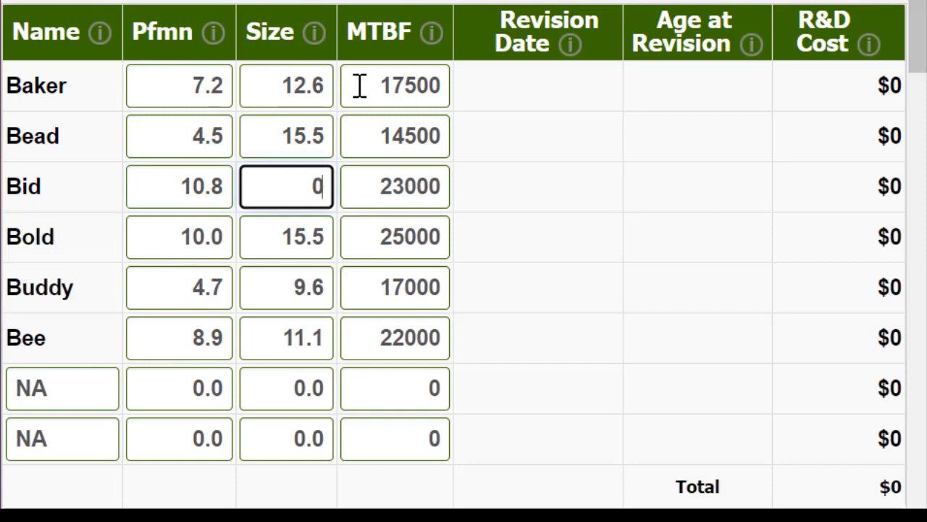
key(BackSpace)
text(9.0)
key(Tab)
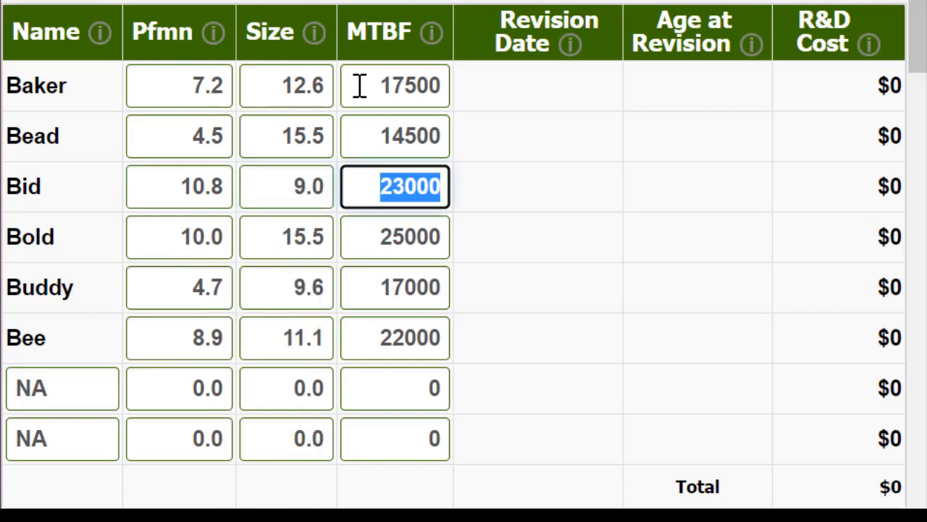
Revise Bold to performance 11.7, size 8.1 and MTBF 27000
key(Tab)
text(117)
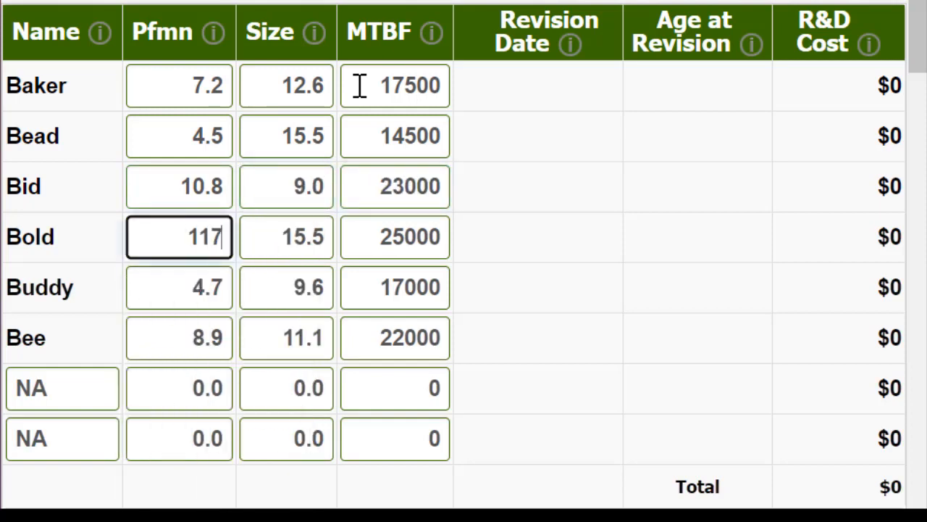
key(Tab)
key(shift+Tab)
text(11.7)
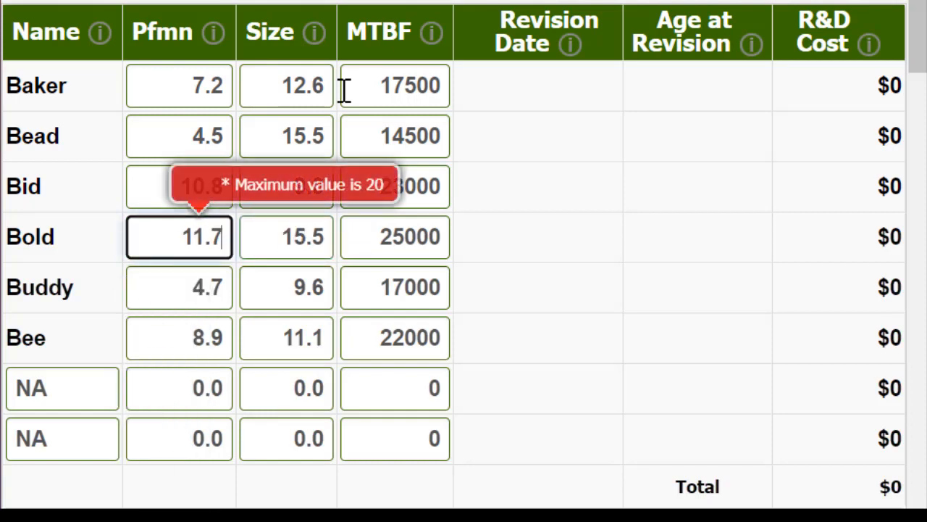
key(Tab)
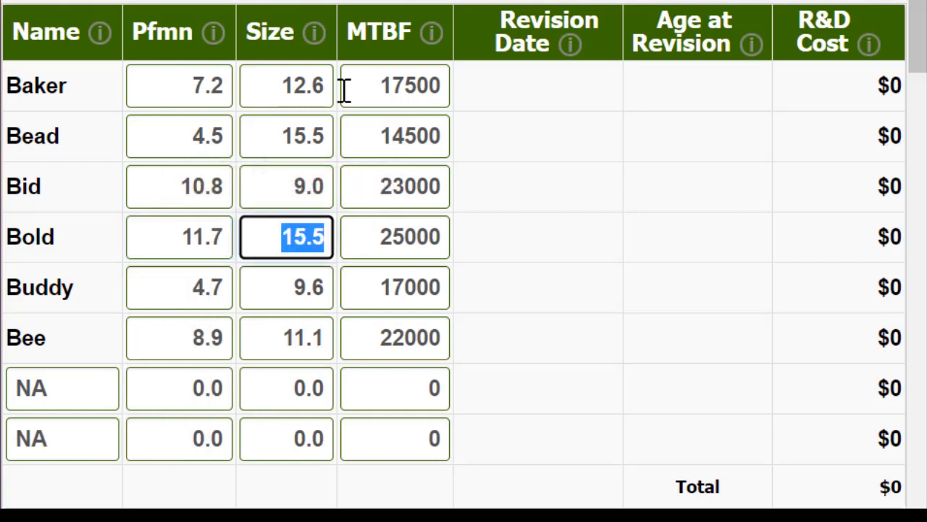
text(8.1)
key(Tab)
key(Tab)
key(shift+Tab)
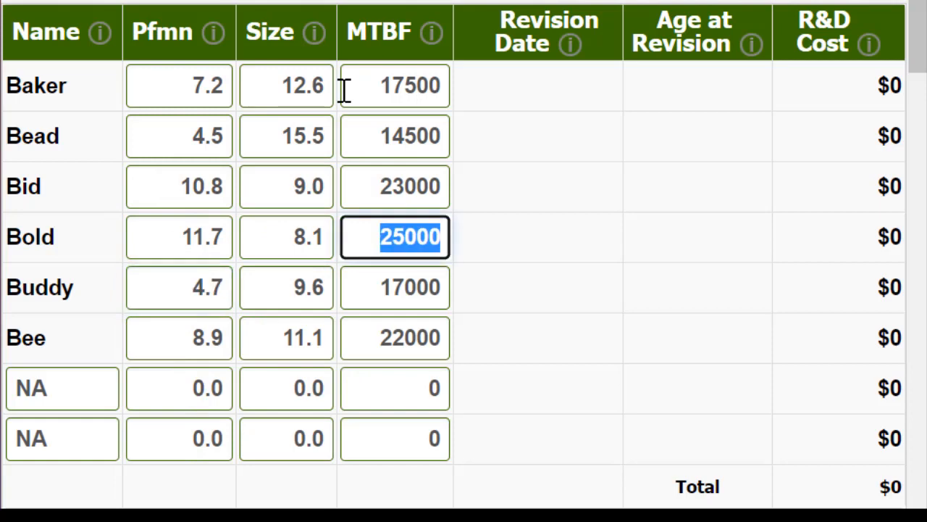
text(27000)
Revise Buddy to performance 5.5, size 8.3 and MTBF 20000
key(Tab)
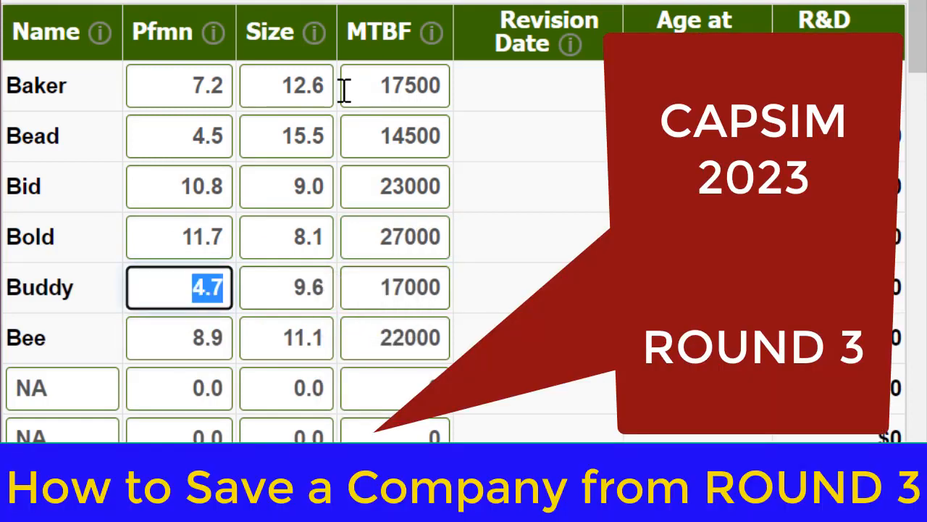
text(5.5)
key(Tab)
text(83)
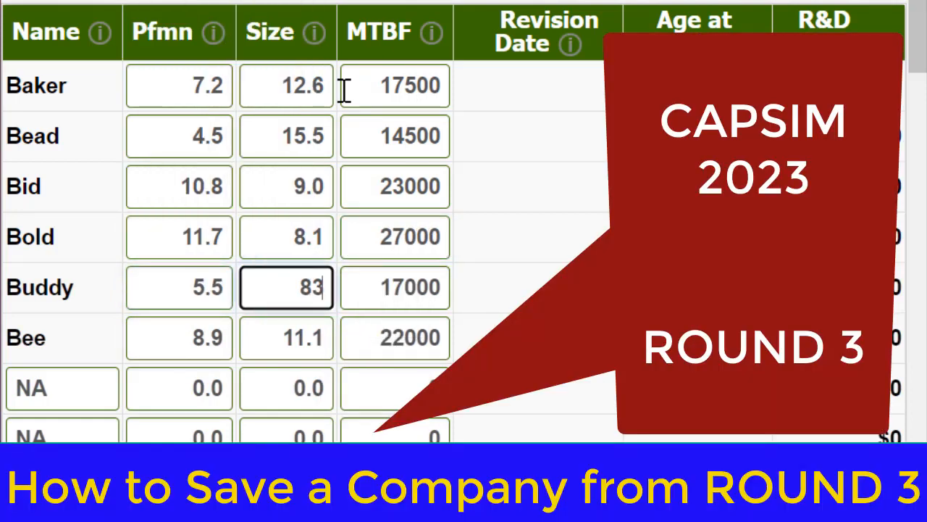
key(BackSpace)
text(.3)
key(Tab)
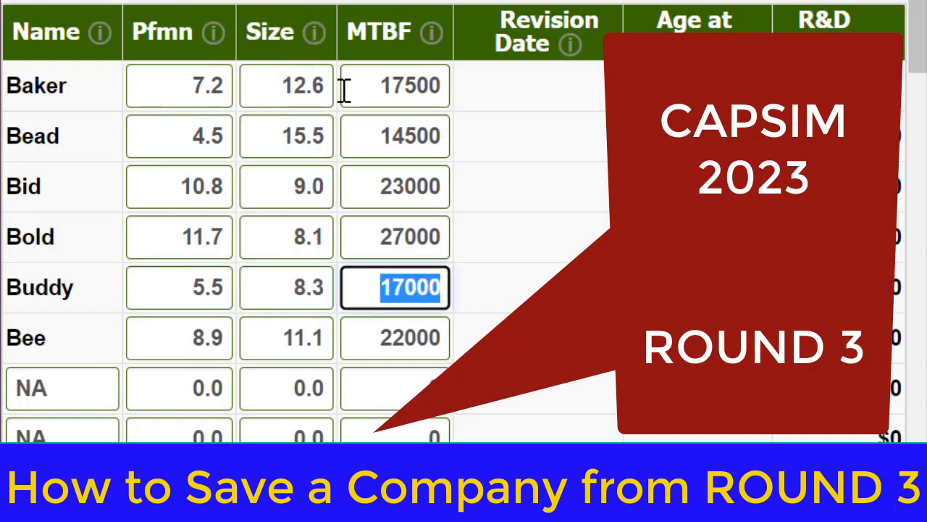
text(20000)
key(Tab)
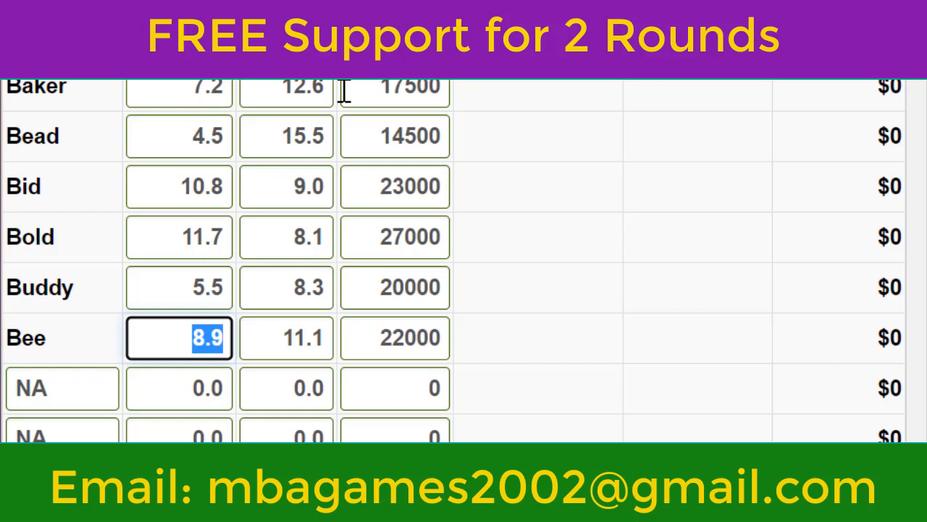
Set Bee's MTBF to 17500, leaving its performance and size as they are
key(Tab)
key(Tab)
text(17500)
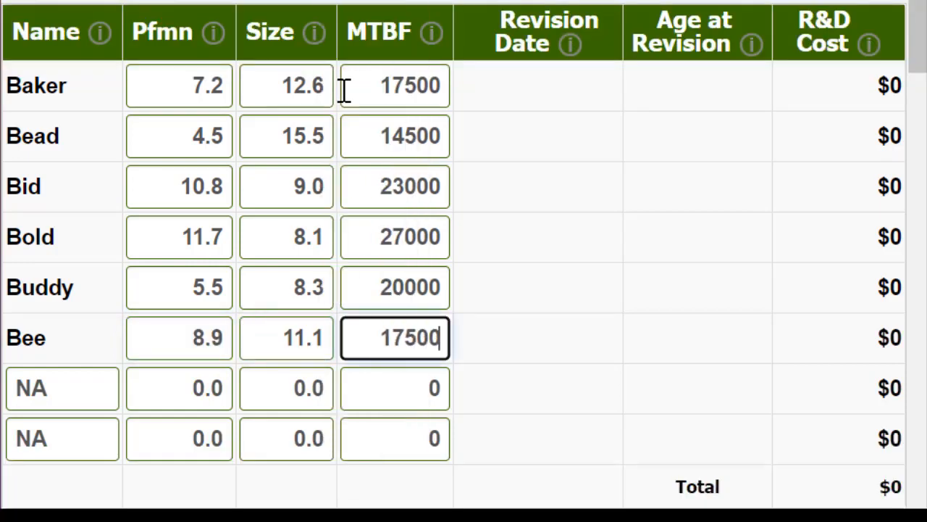
Name the first unused product slot below Bee Bead2
key(Tab)
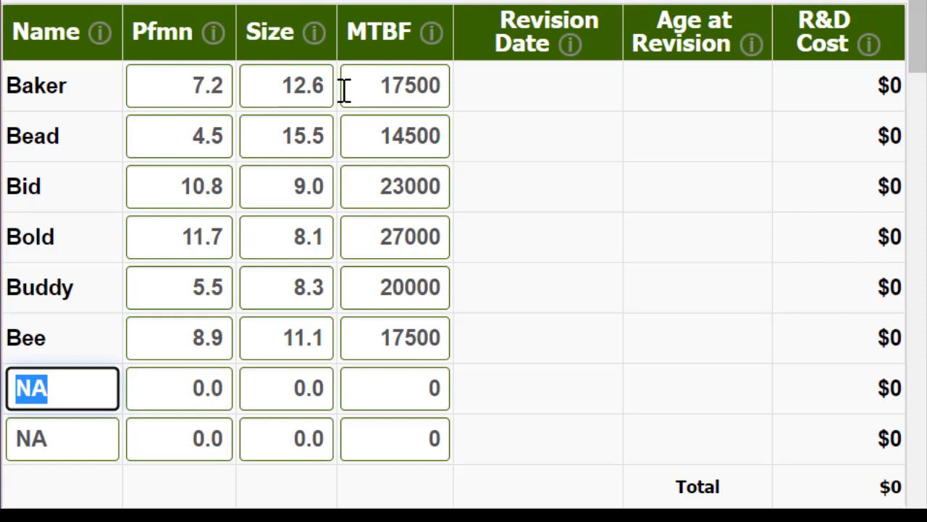
text(Bead2)
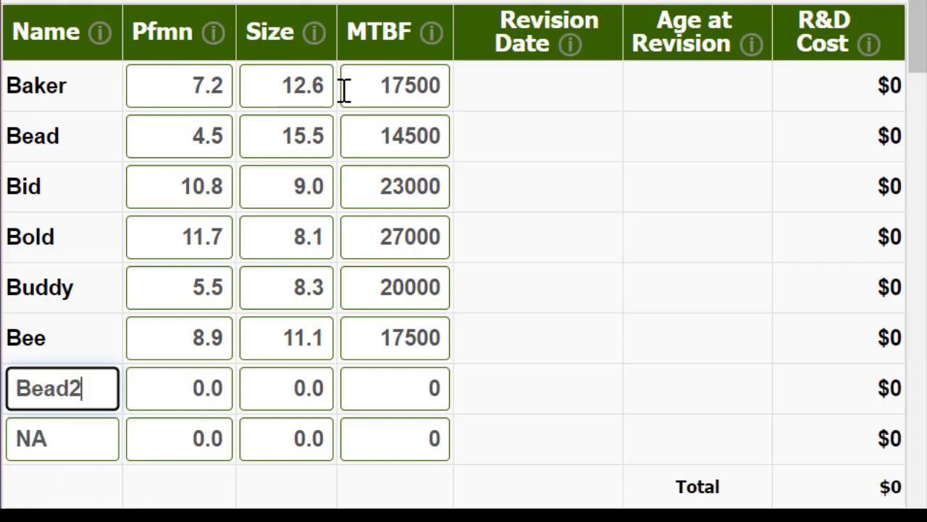
key(Tab)
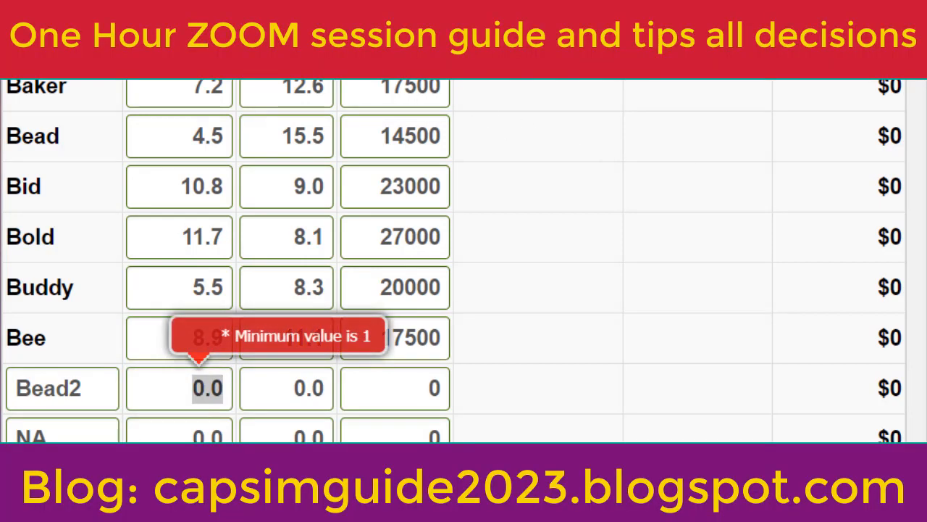
Change Baker's performance to 7.1 and its size to 12.2
click(177, 84)
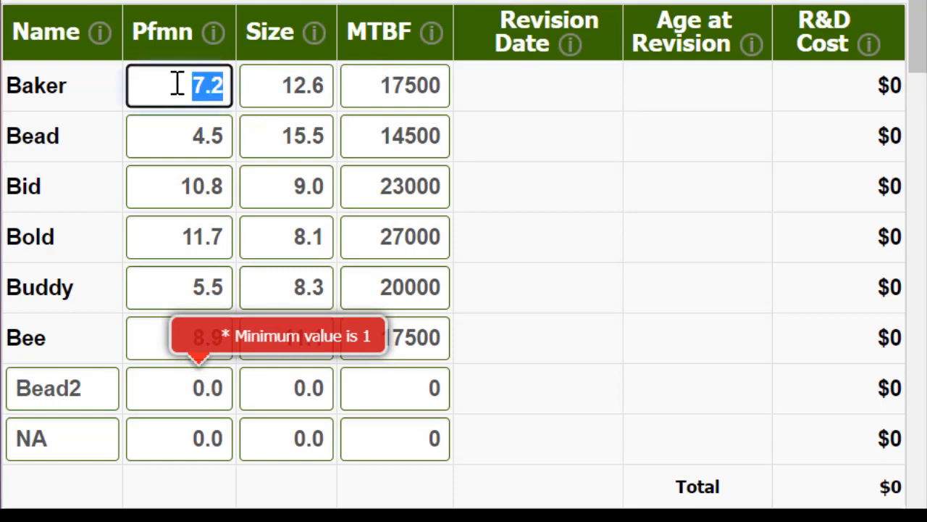
text(7.1)
key(Tab)
text(12.)
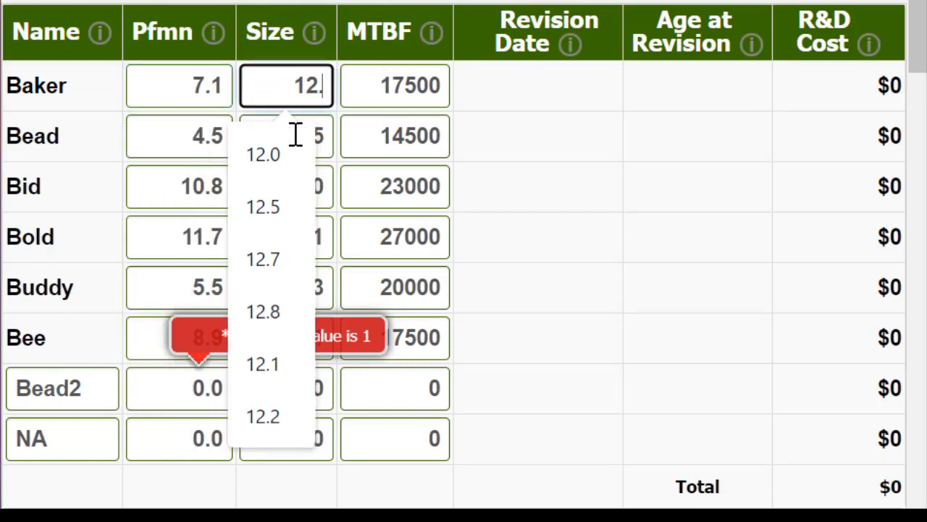
text(2)
Change Bid's performance to 10.7 and its size to 9.3
key(Tab)
key(Tab)
key(Tab)
key(Tab)
key(Tab)
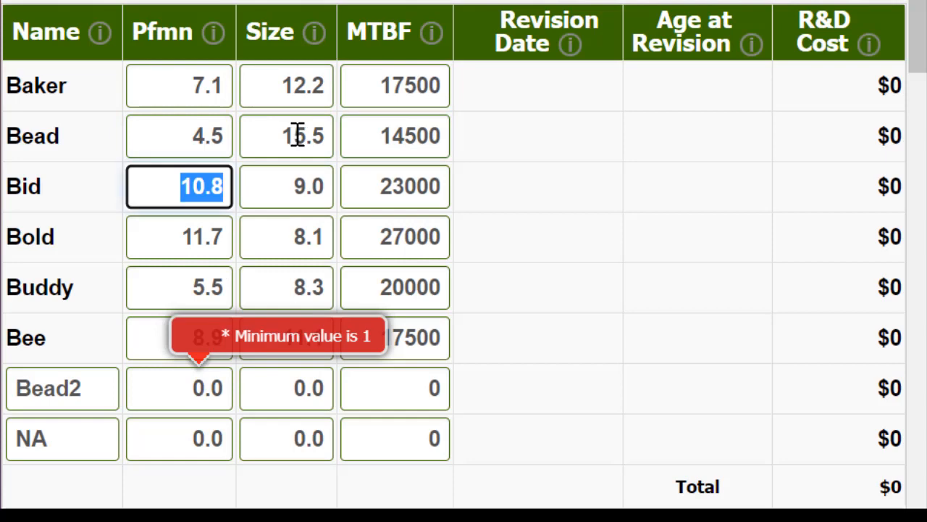
text(10.)
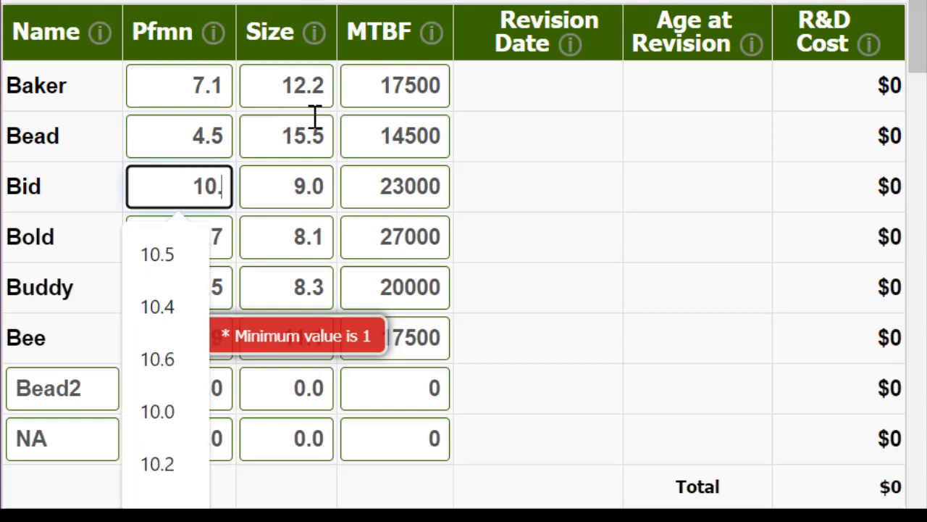
text(7)
key(Tab)
text(9.3)
key(Tab)
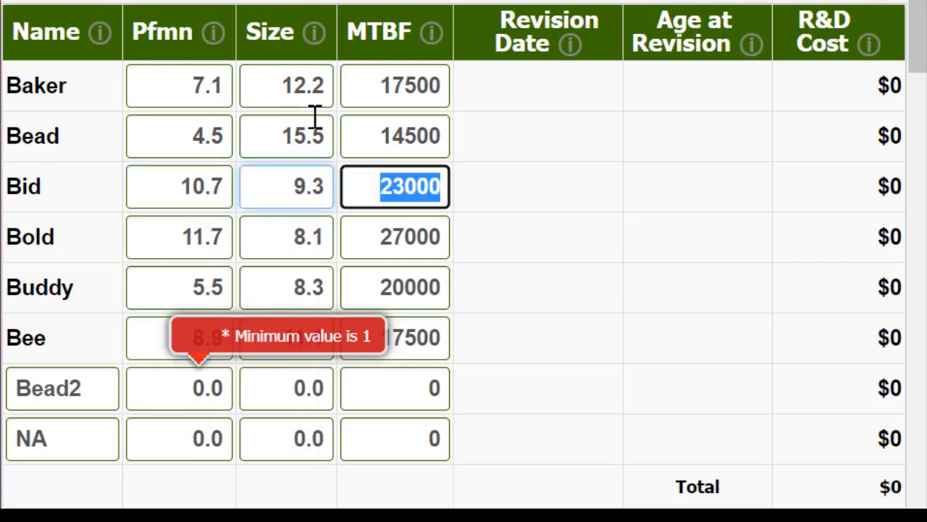
Change Bold's performance to 11.4 and its size to 14.6, keeping its existing MTBF
key(Tab)
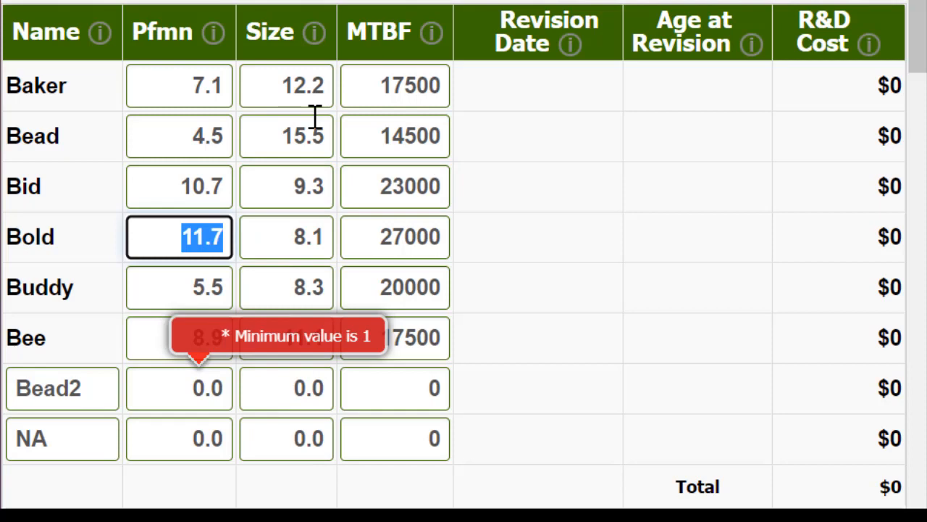
text(11.4)
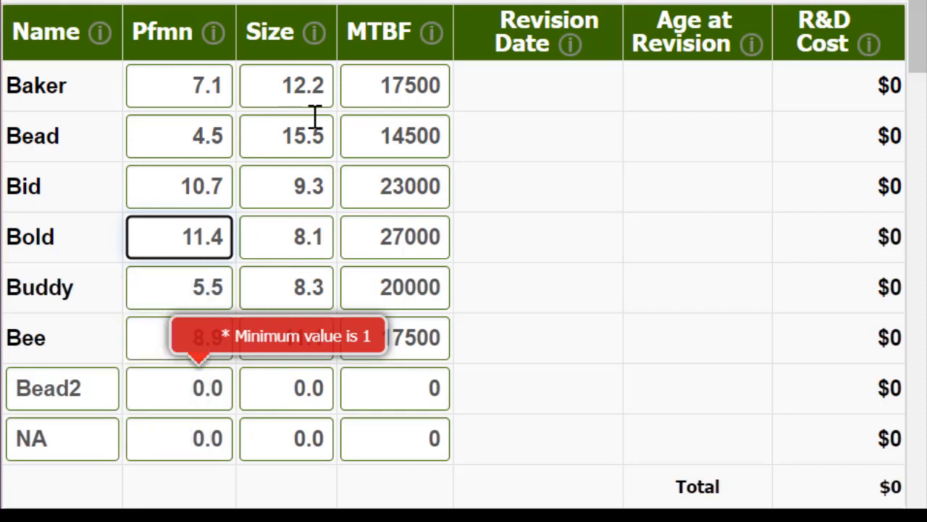
key(Tab)
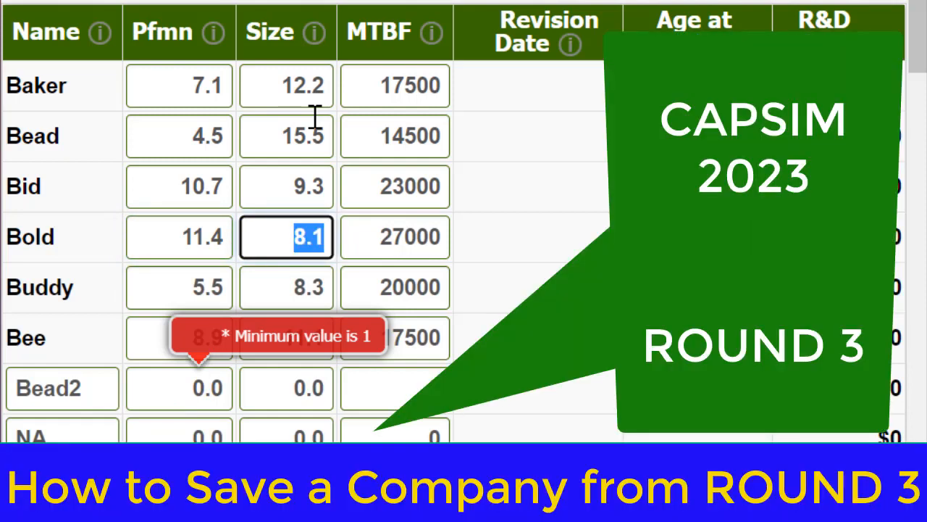
text(15)
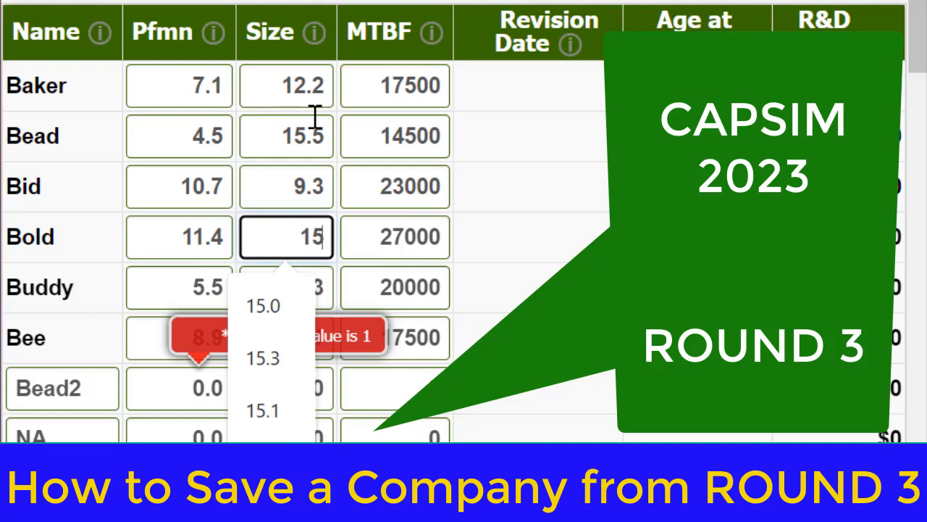
key(BackSpace)
text(4.6)
key(Tab)
key(Tab)
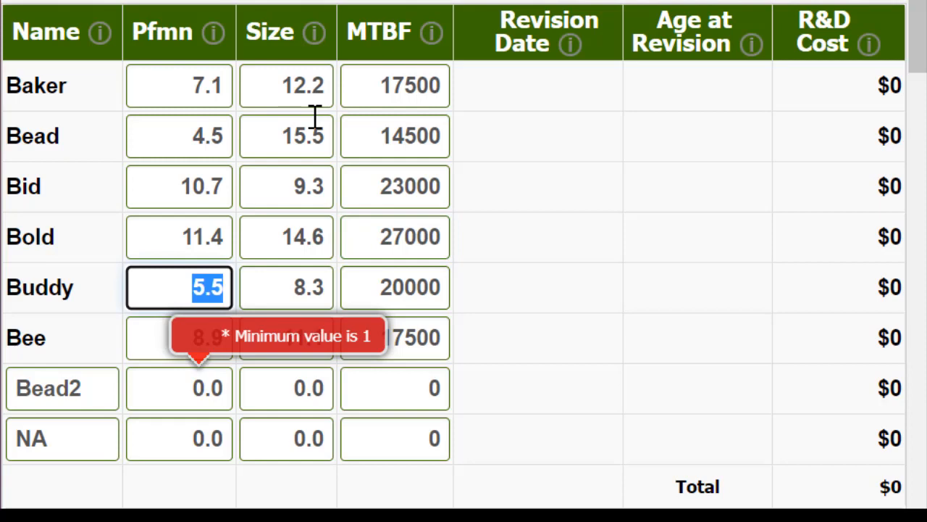
Change Buddy's performance to 5.4 and its size to 8.6, keeping its existing MTBF
key(Tab)
key(shift+Tab)
text(5.4)
key(Tab)
text(8.6)
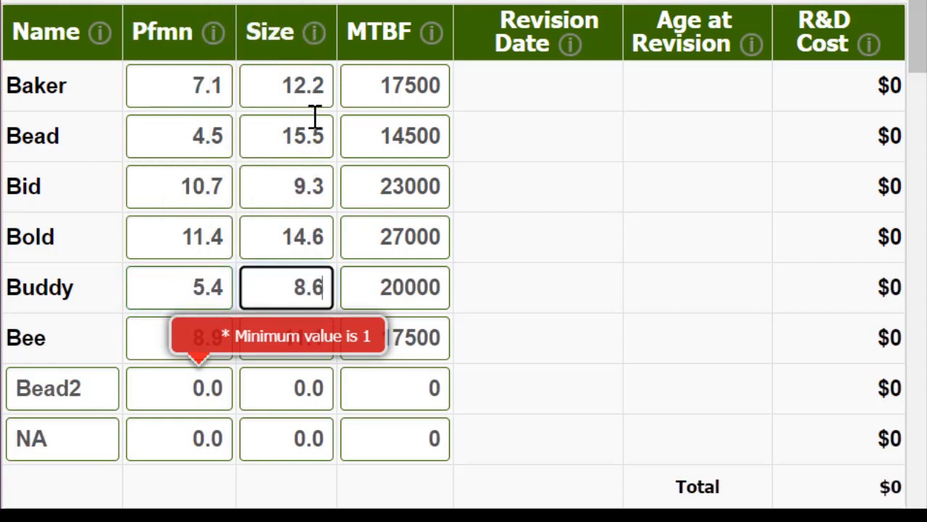
key(Tab)
key(Tab)
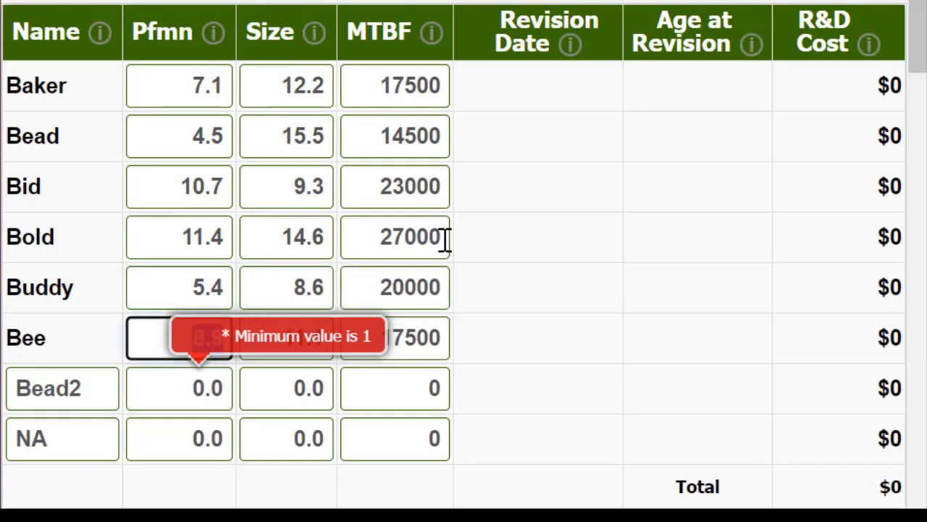
Give the new product Bead2 a performance of 4.5, a size of 15.5 and an MTBF of 14500
click(201, 397)
drag(202, 397, 241, 395)
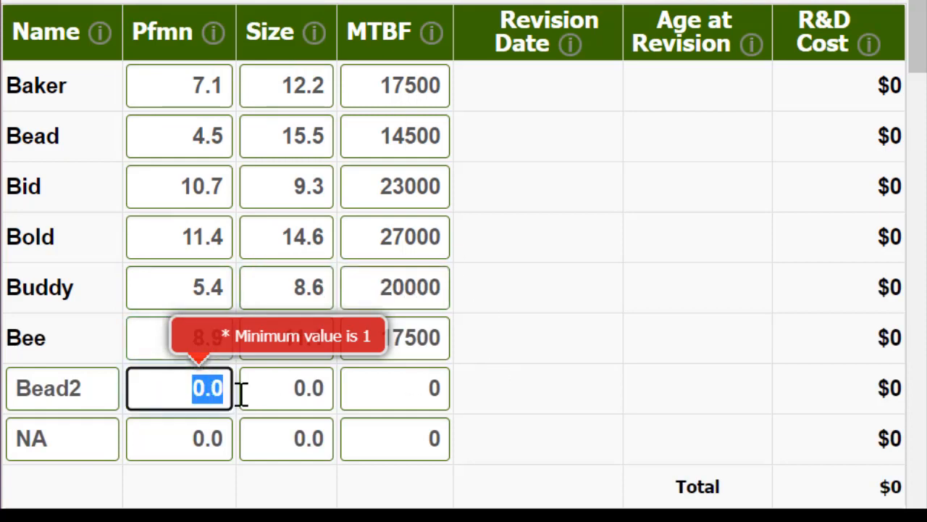
text(4.5)
key(Tab)
text(155)
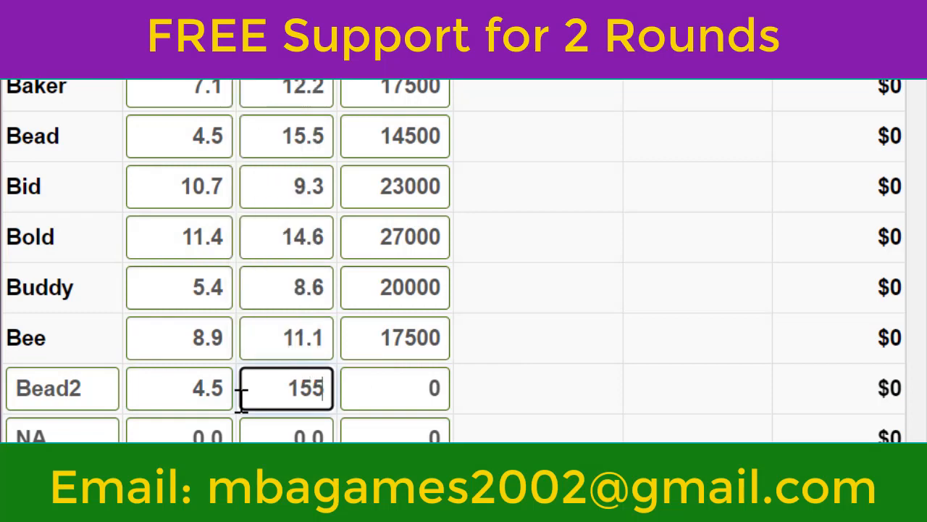
key(Tab)
text(1)
key(shift+Tab)
text(15.5)
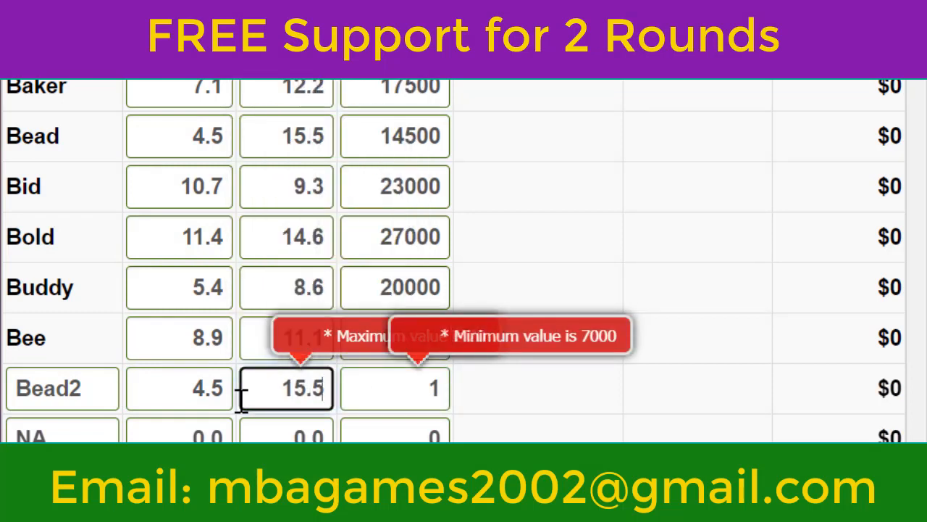
key(Tab)
text(14500)
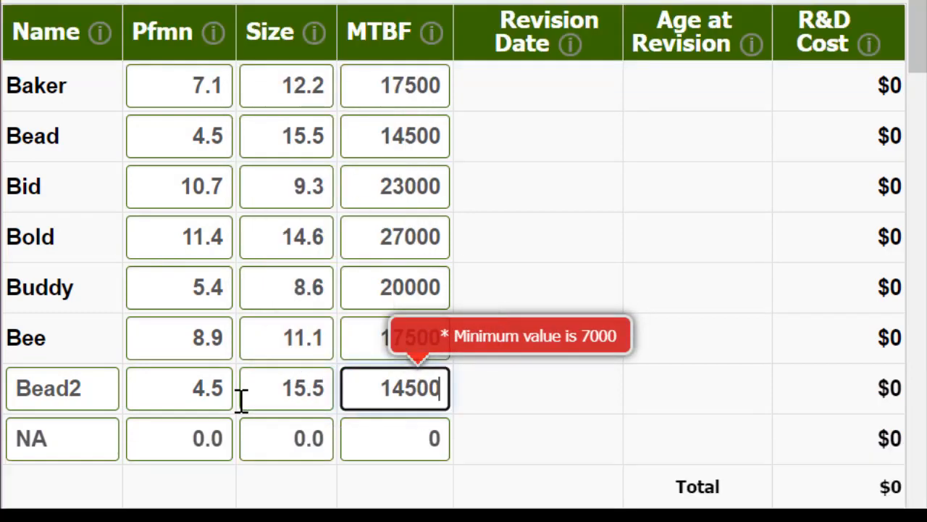
Name the remaining unused product slot below Bead2 Bold2
key(Tab)
key(shift+Tab)
text(B)
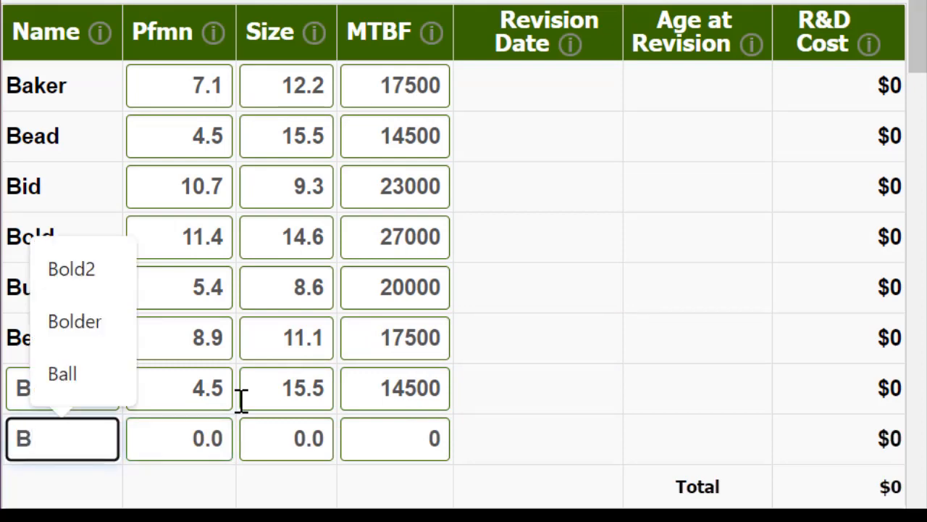
text(old2)
key(Tab)
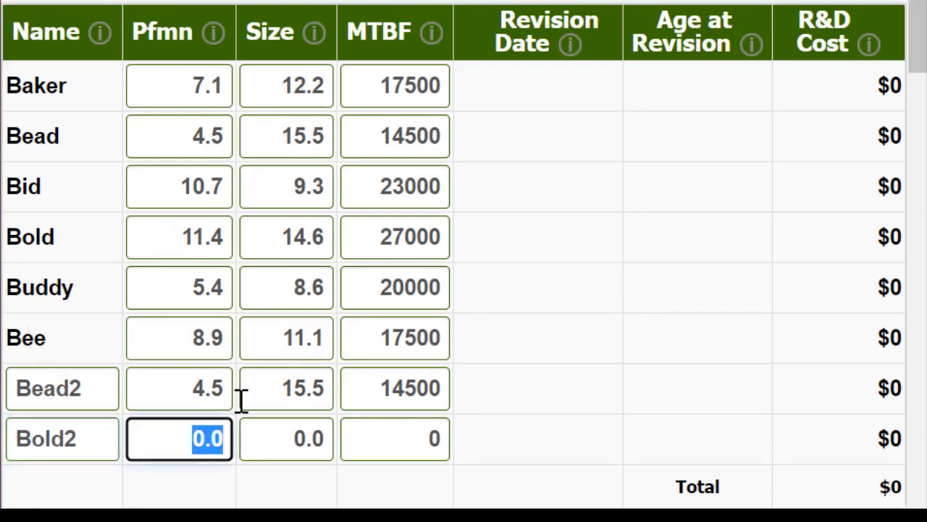
Give Bold2 a performance of 13.4, a size of 13.2 and an MTBF of 27000, and recalculate the table
text(13.4)
key(Tab)
text(13.)
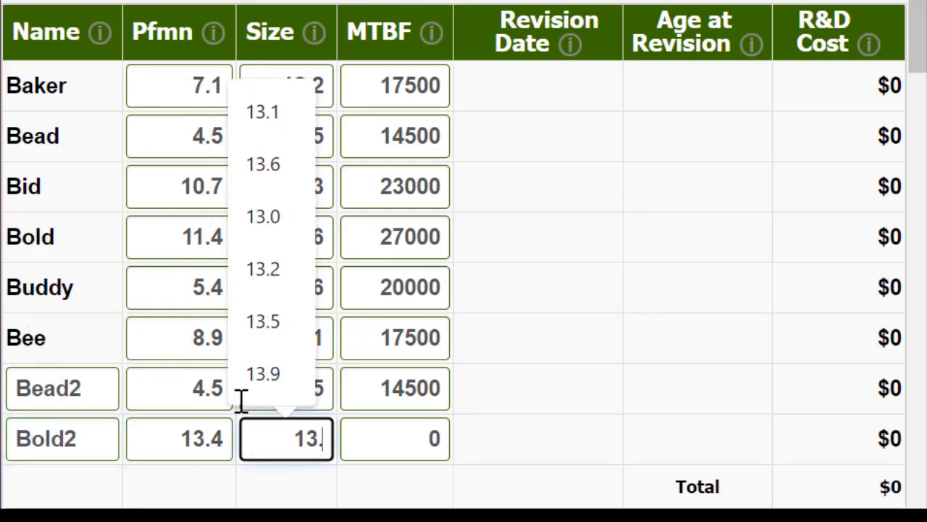
text(2)
key(Tab)
text(27000)
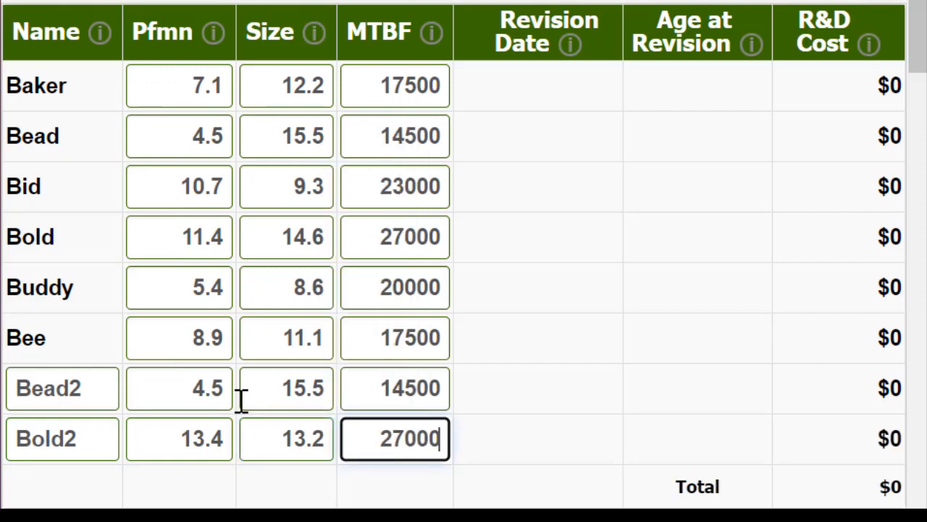
click(29, 1)
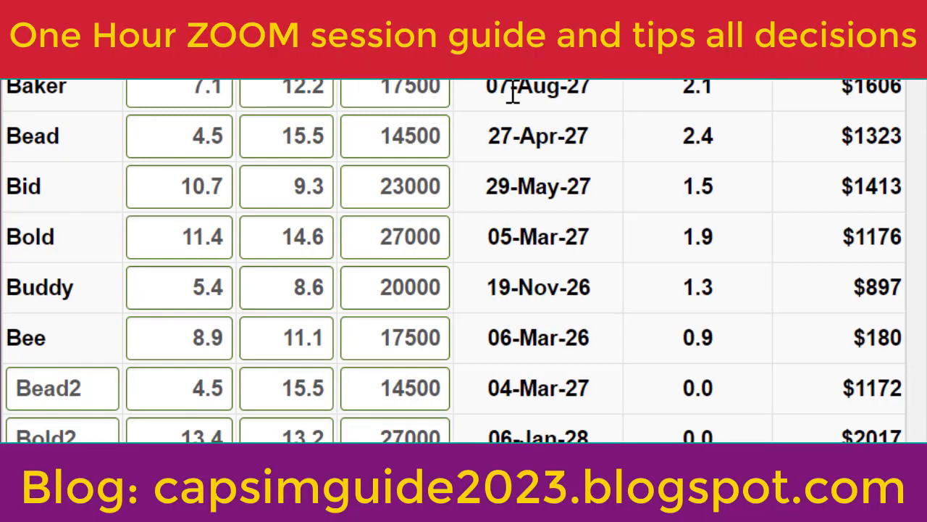
Review the revision dates of the existing products from Baker down to Bee
drag(512, 94, 583, 91)
drag(536, 139, 582, 147)
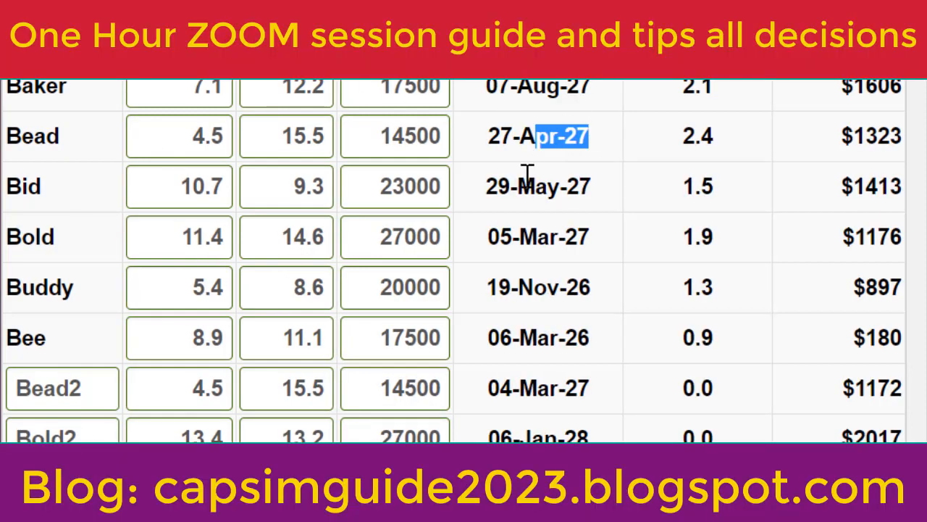
drag(498, 195, 573, 215)
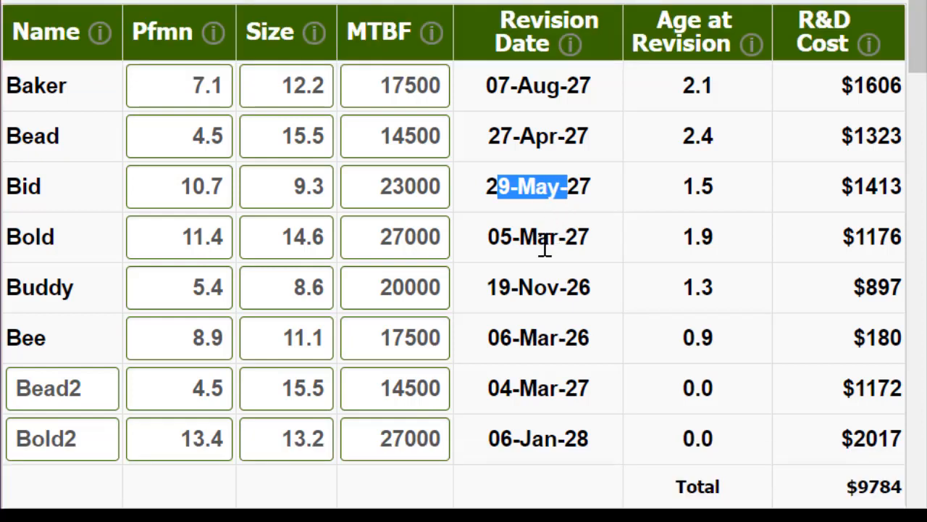
drag(519, 236, 596, 246)
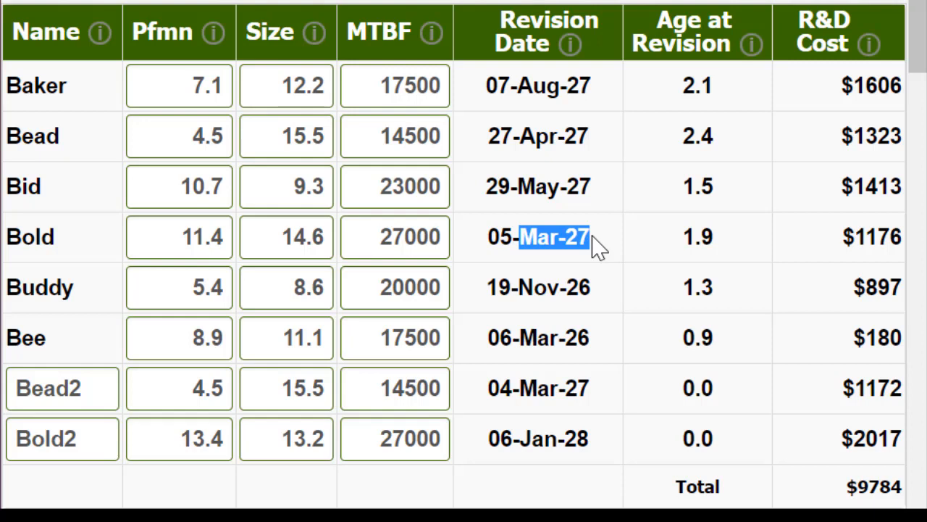
click(514, 297)
drag(514, 297, 590, 288)
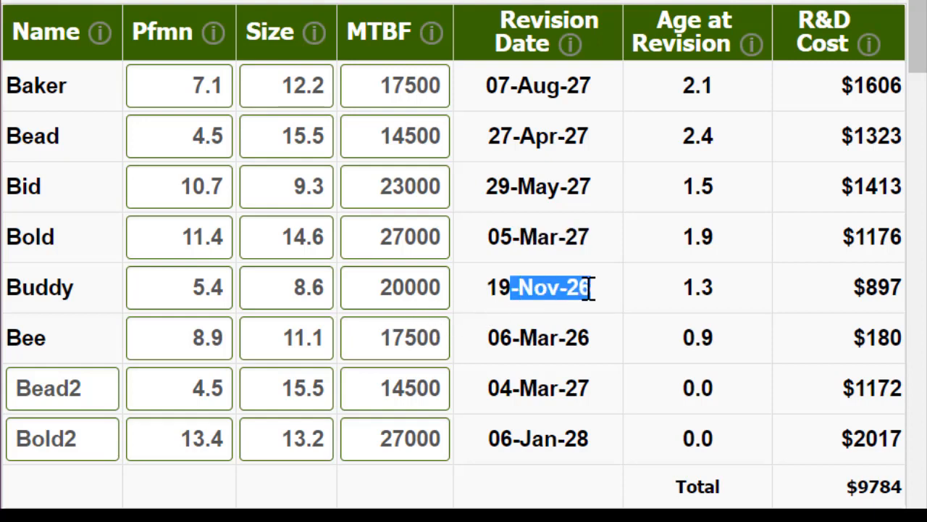
click(898, 3)
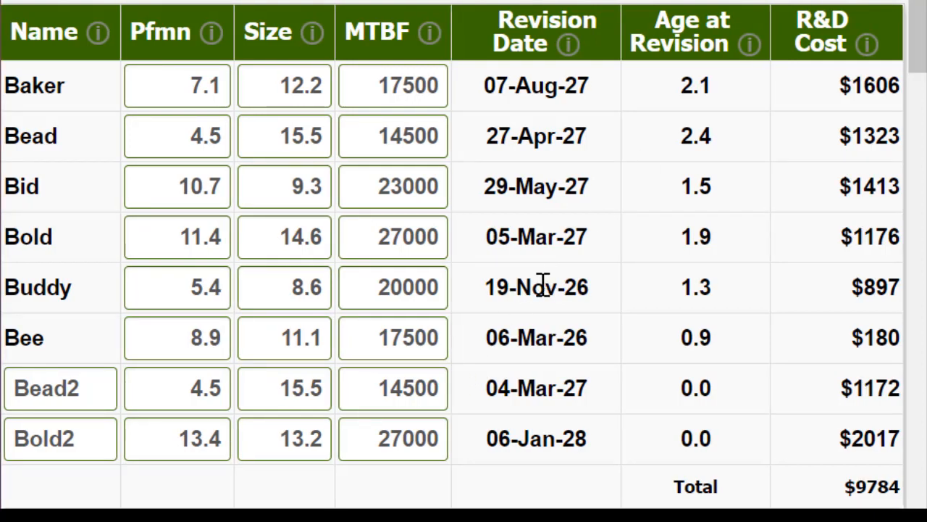
drag(547, 289, 581, 297)
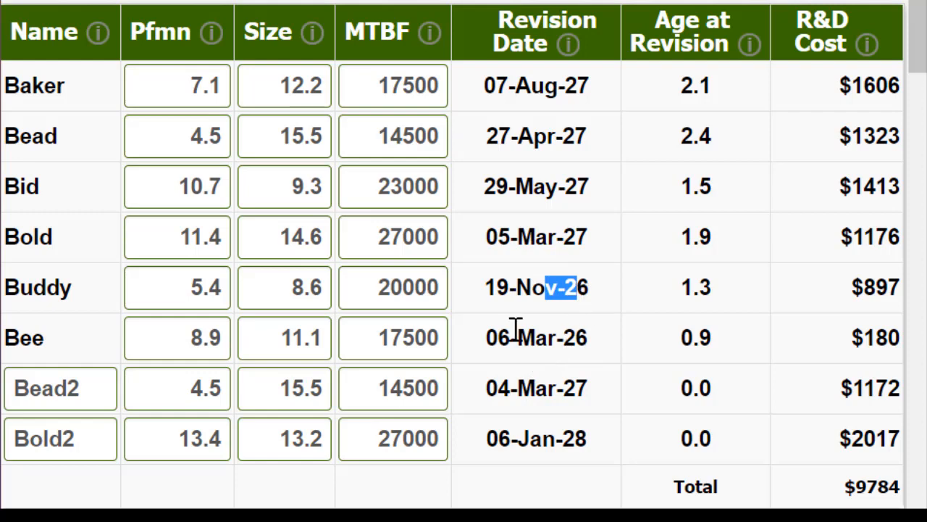
drag(511, 327, 574, 328)
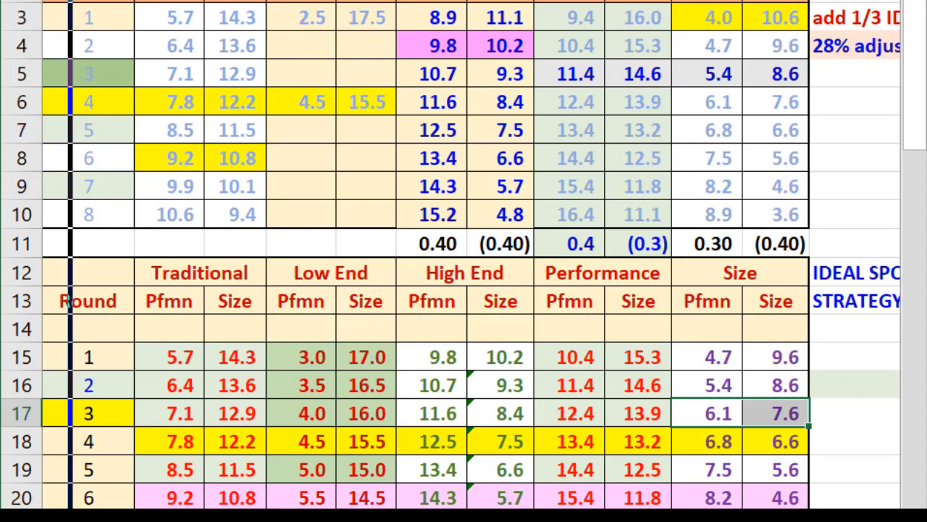
Switch from the spreadsheet back to Capsim and change Baker's performance to 6.5 and its size to 13.6
key(alt+Tab)
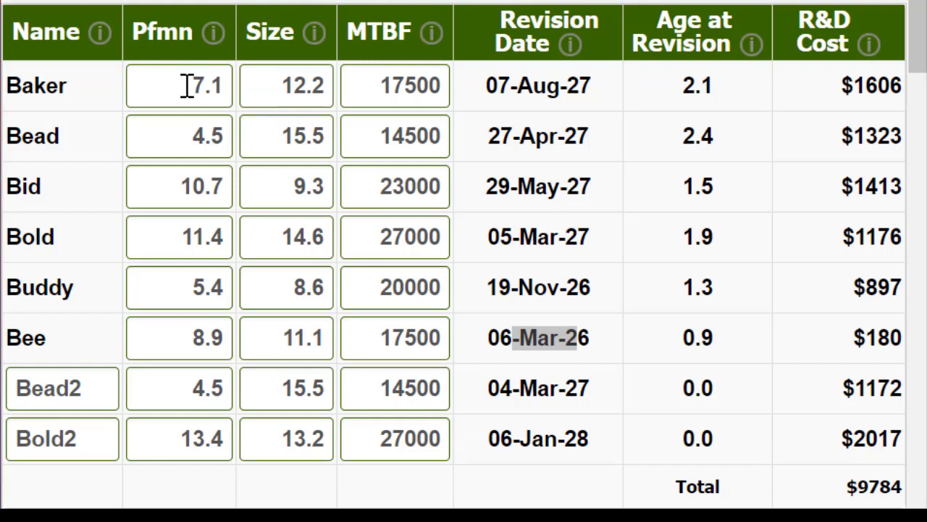
drag(186, 87, 233, 85)
text(6.5)
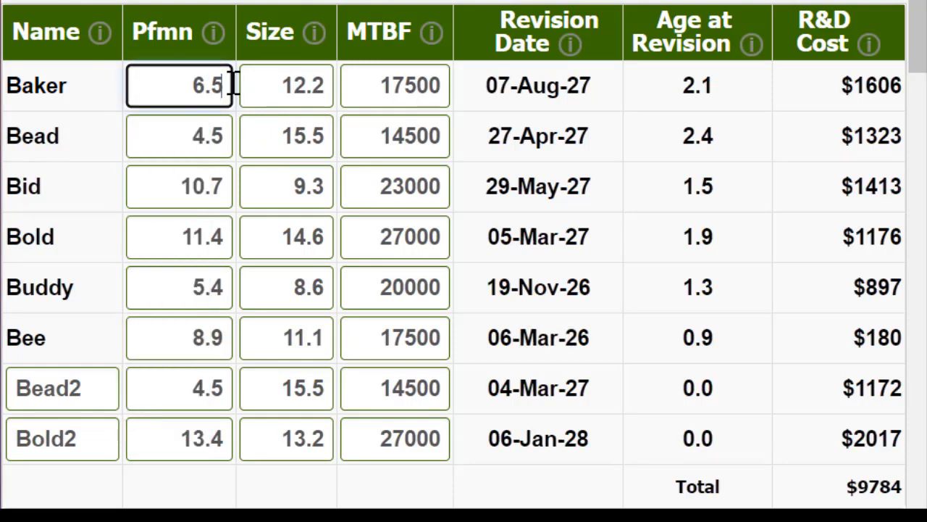
key(Tab)
text(13.6)
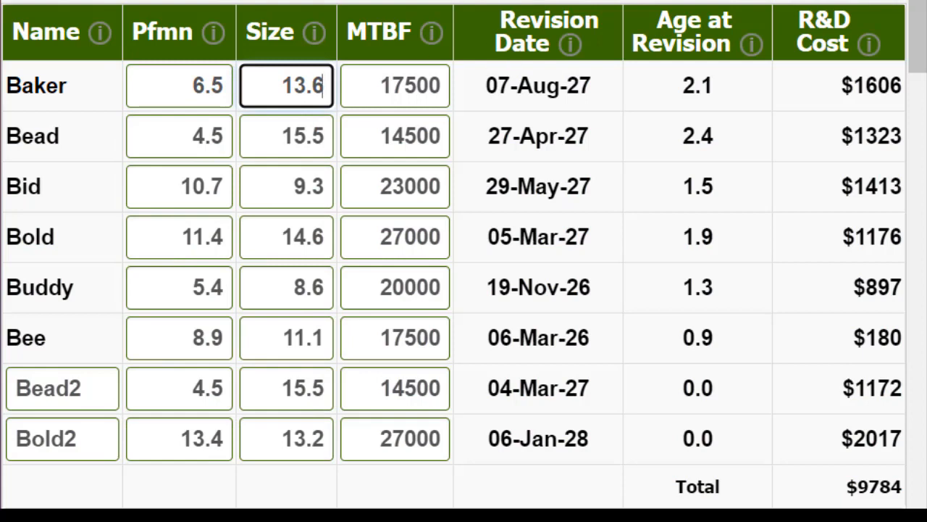
key(Return)
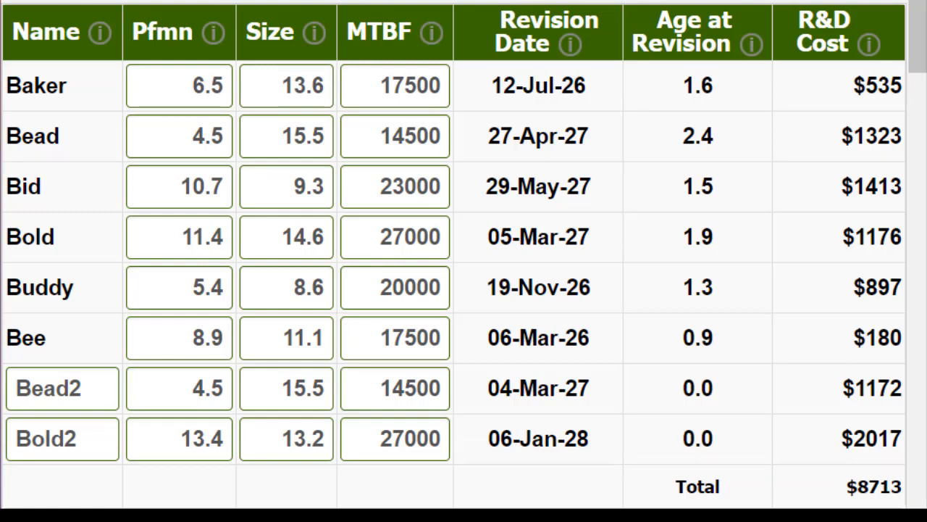
Change Bid's performance to 9.8 and its size to 10.2, and recalculate its revision date
click(180, 184)
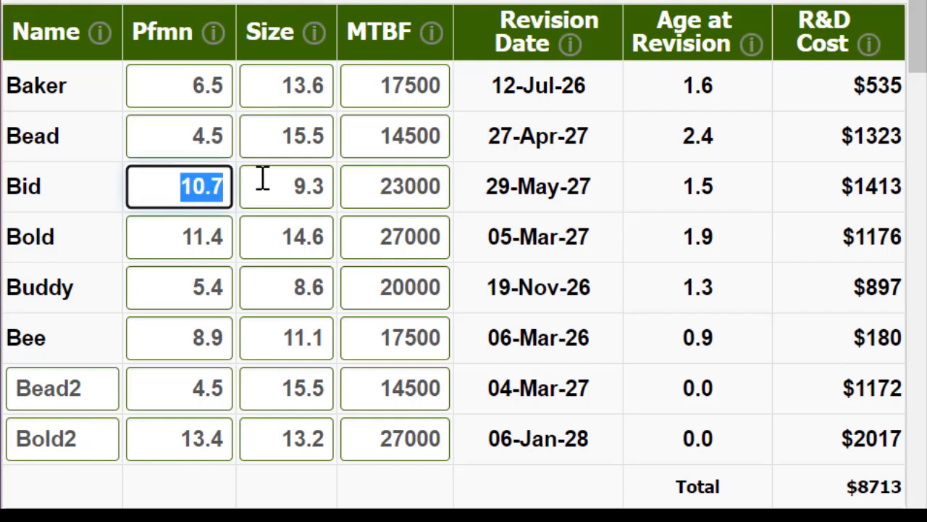
text(9.8)
key(Tab)
text(1)
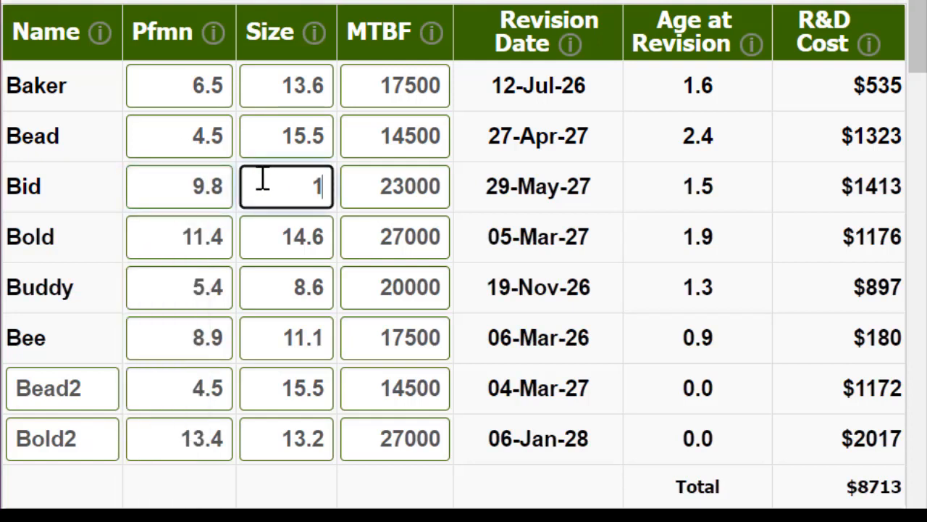
text(0.2)
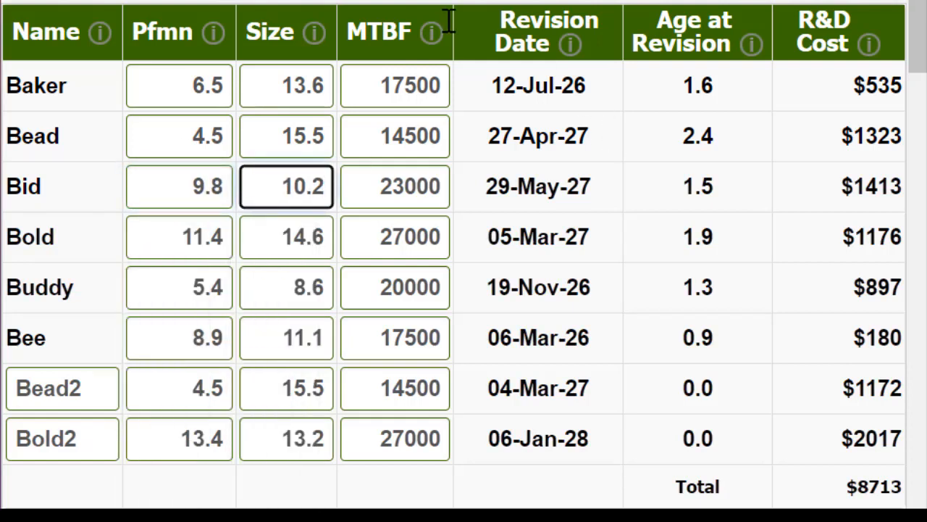
click(450, 2)
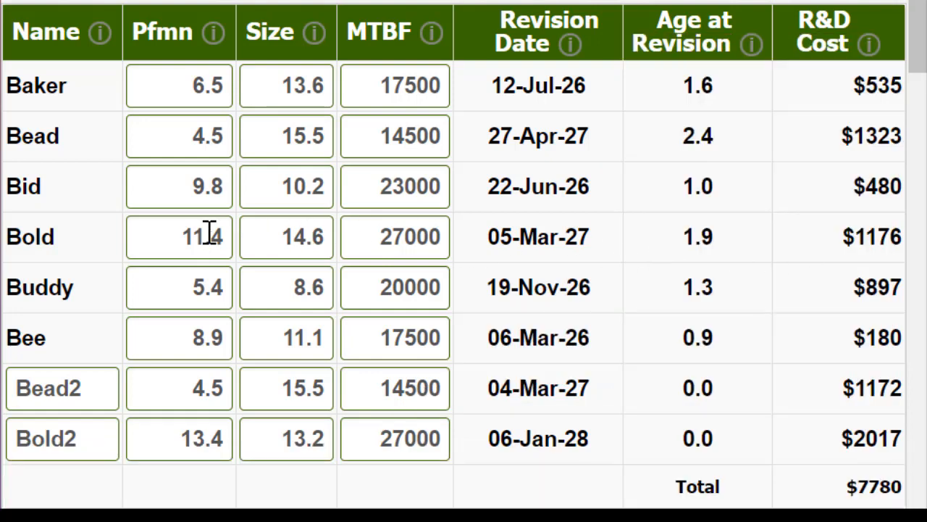
Reduce Bold's performance to 11.0 and set its size to 15.0
double_click(164, 238)
text(11)
key(Tab)
text(15)
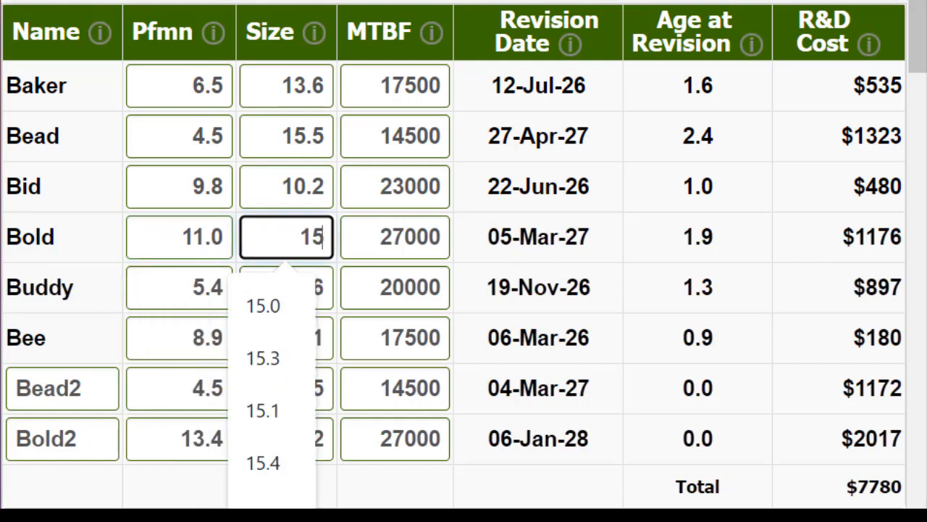
key(Return)
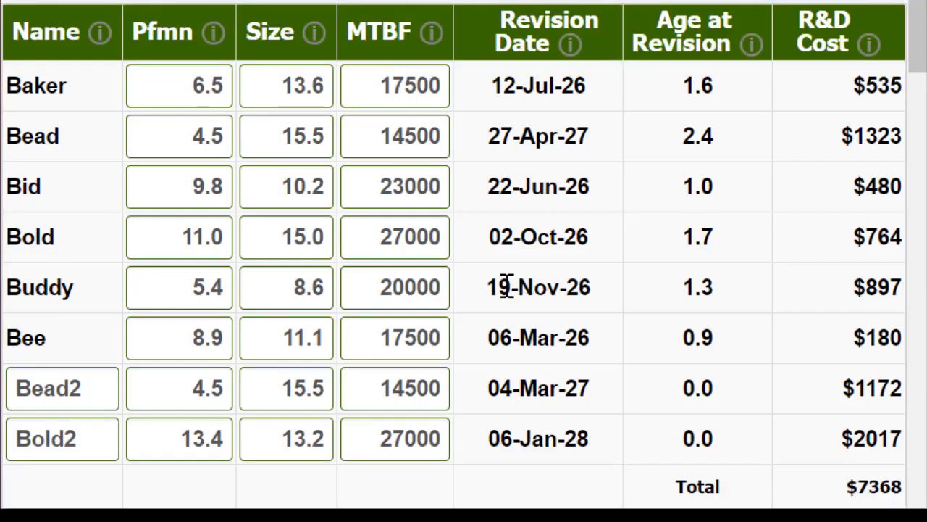
Set Buddy's performance to 5.2 and its size to 8.8, and recalculate its revision date
click(207, 289)
key(shift+Right)
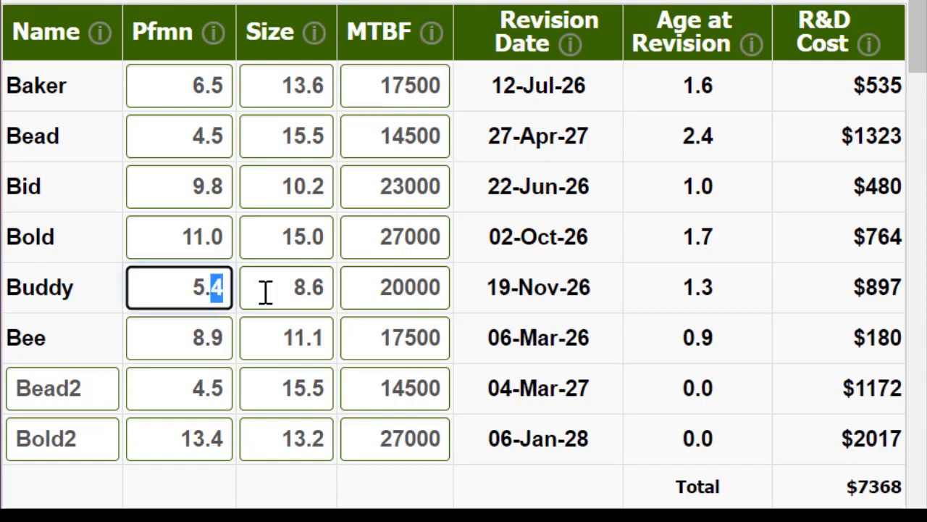
text(2)
drag(313, 290, 360, 298)
text(8)
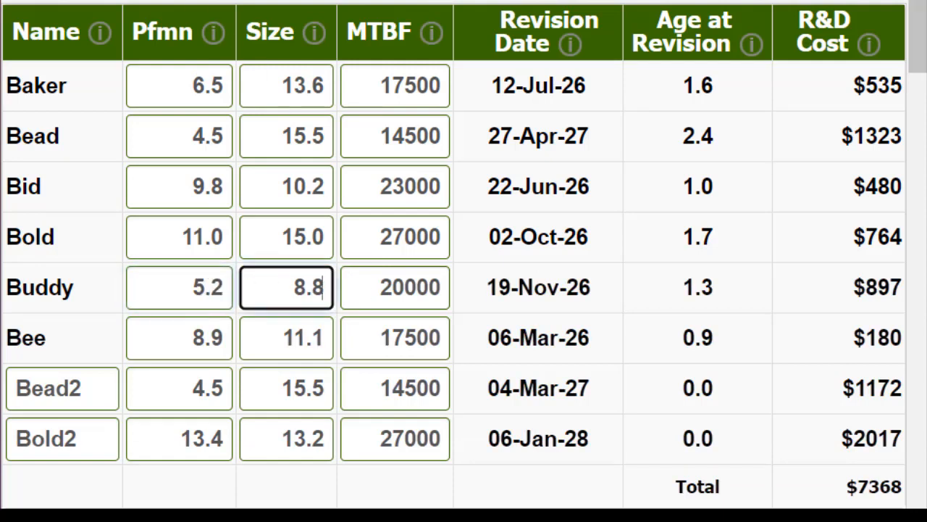
key(Return)
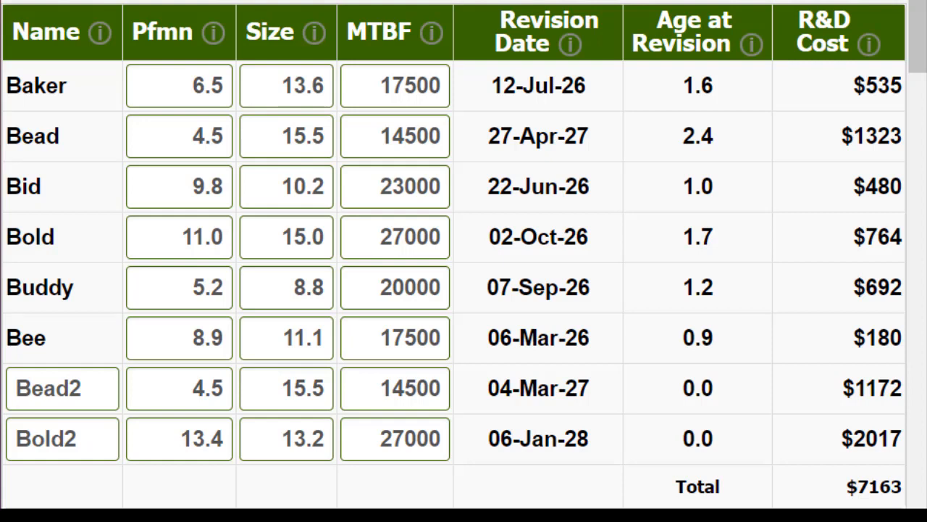
Set Bead2's performance to 9.8, its size to 10.2 and its MTBF to 23000
click(206, 406)
text(9.8)
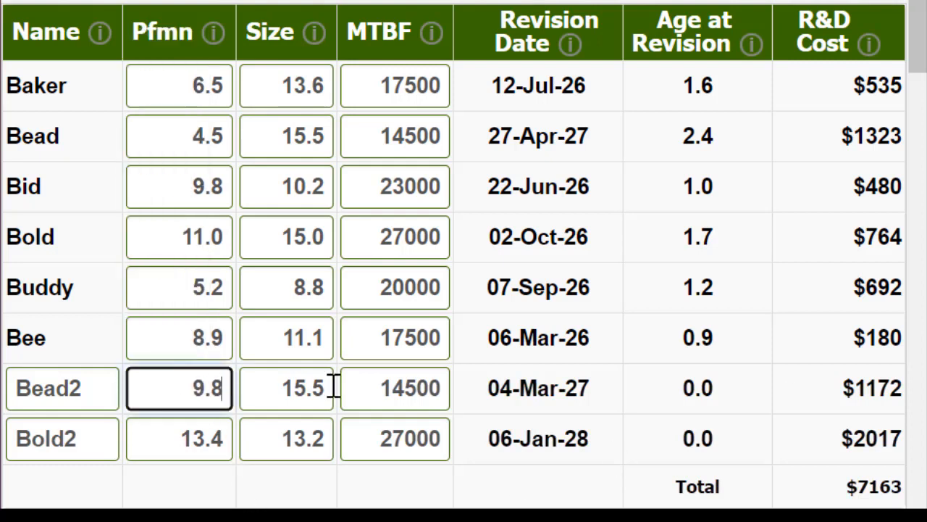
key(Tab)
text(10.2)
key(Tab)
text(23000)
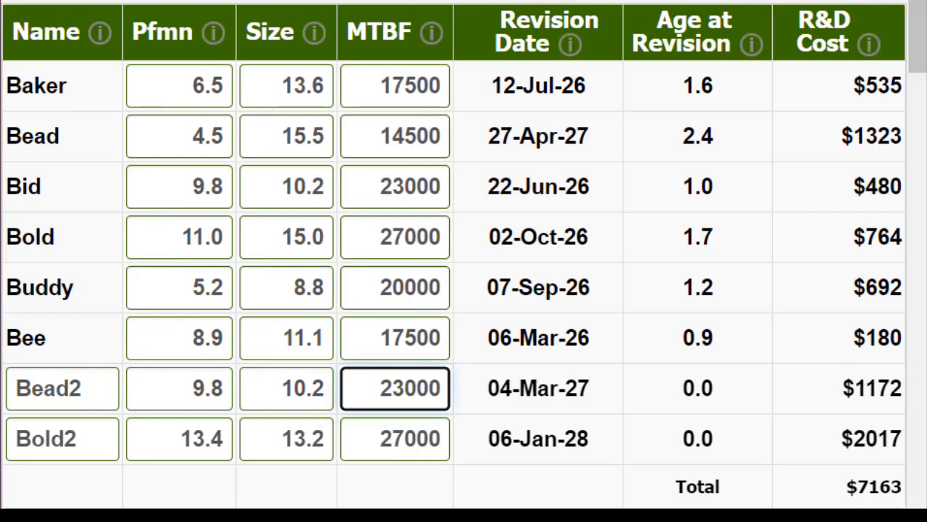
click(335, 516)
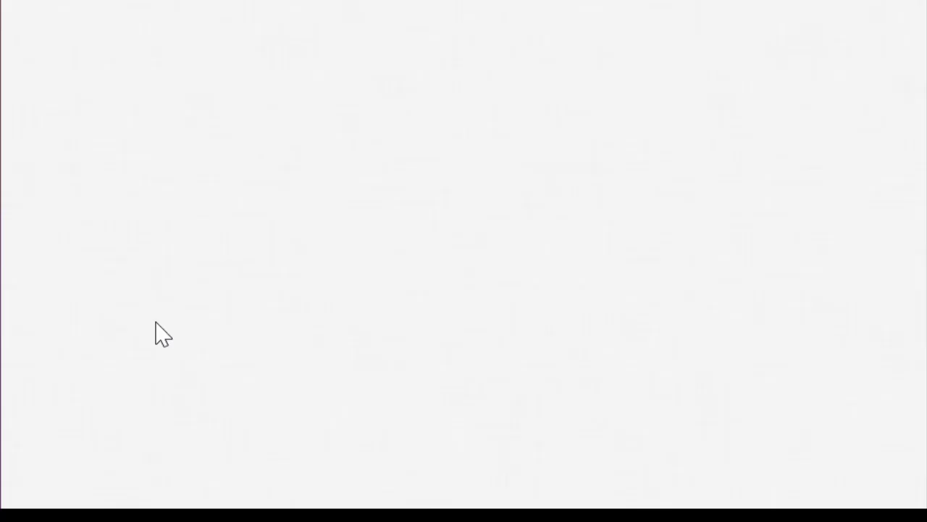
Change Bee's performance to 9.8, its size to 10.2 and its MTBF to 23000
click(161, 342)
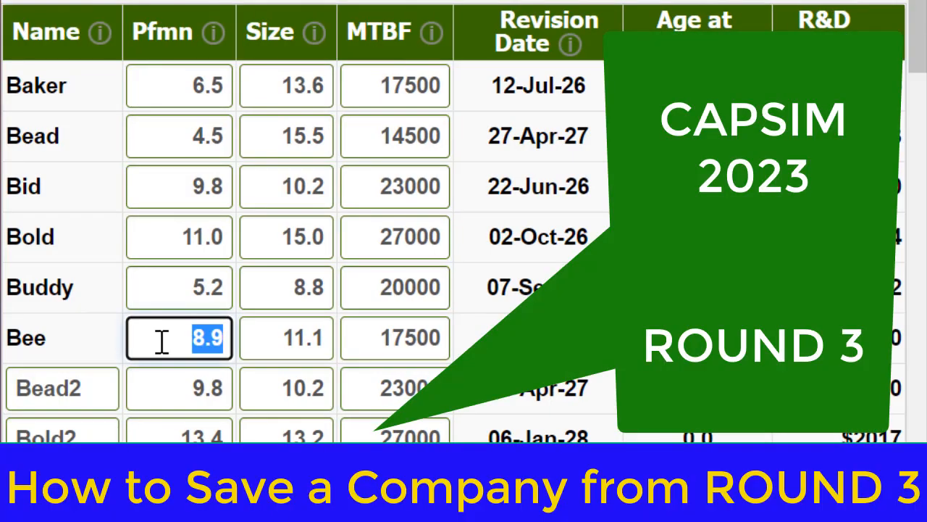
key(BackSpace)
key(BackSpace)
key(BackSpace)
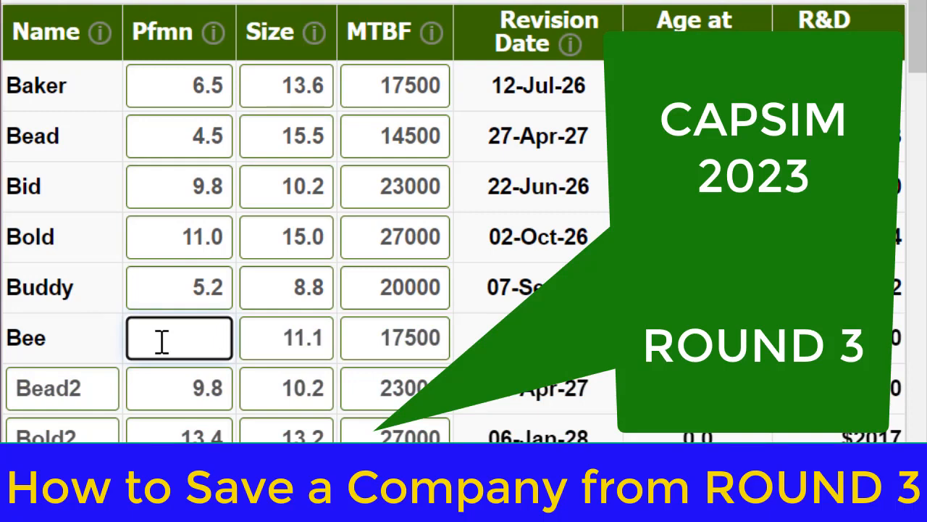
text(9.8)
key(Tab)
text(10.2)
key(Tab)
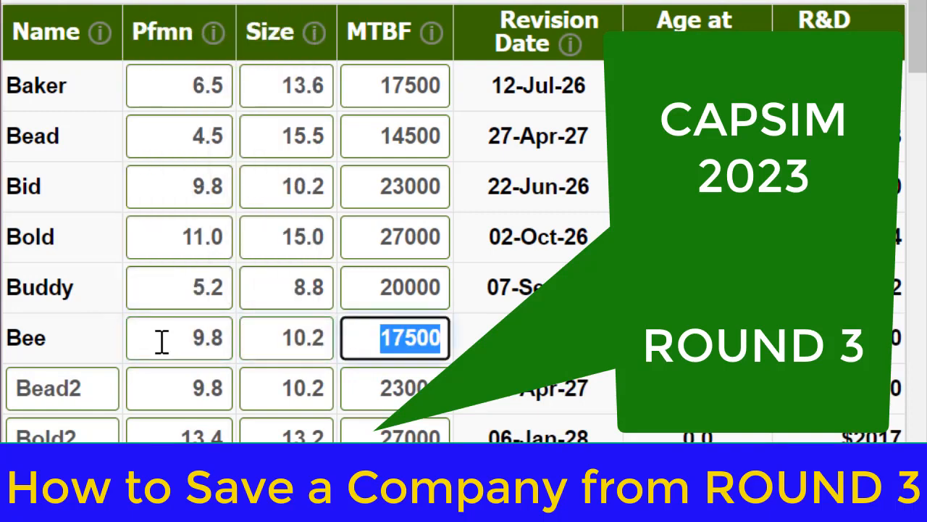
text(23000)
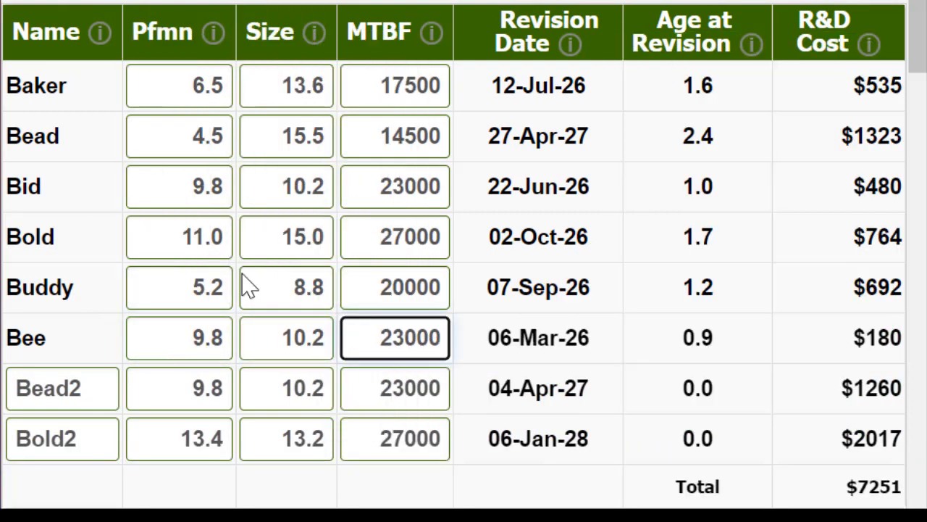
key(Tab)
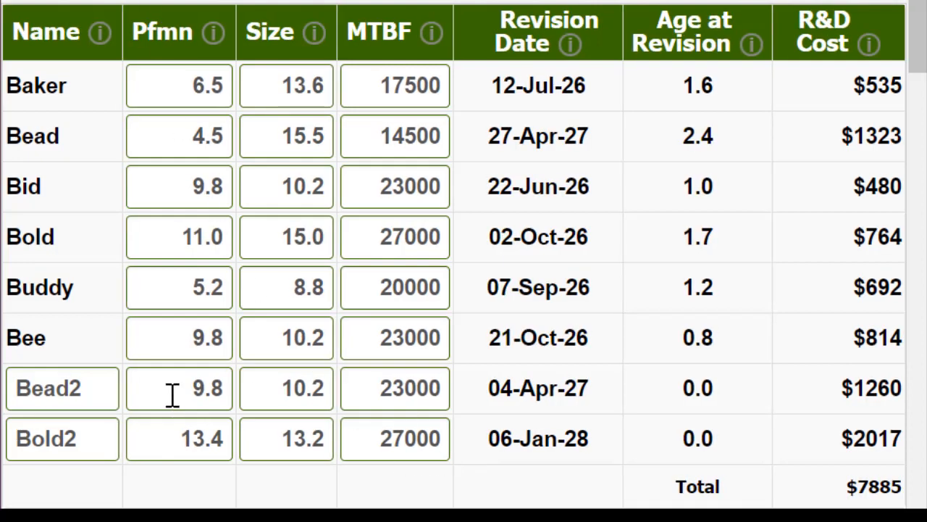
Restore Bead2's specifications to performance 4.5, size 15.5 and MTBF 14500
click(201, 382)
drag(201, 382, 248, 382)
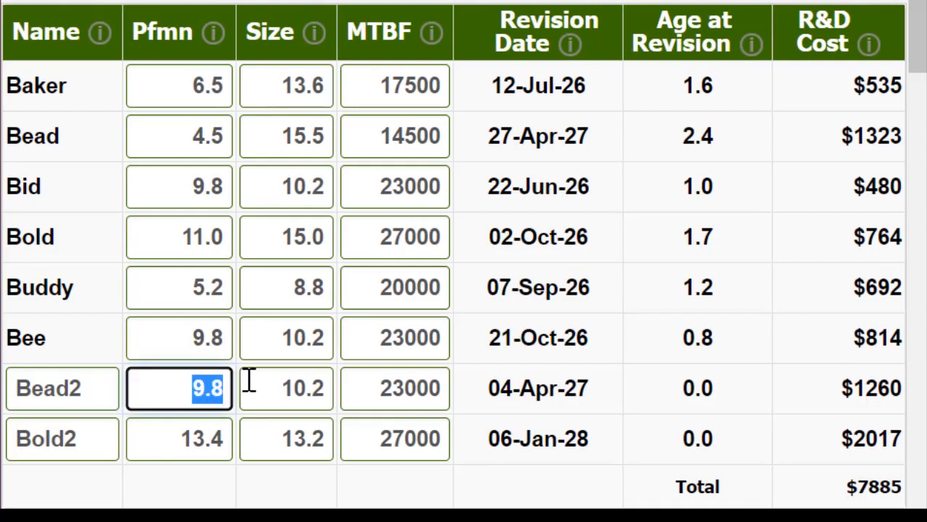
text(4.5)
key(Tab)
text(15.5)
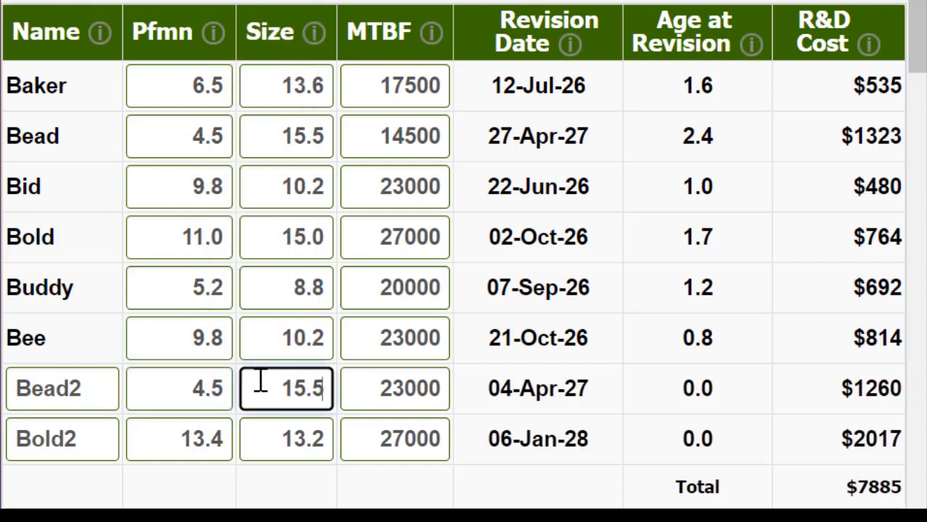
key(Tab)
text(14)
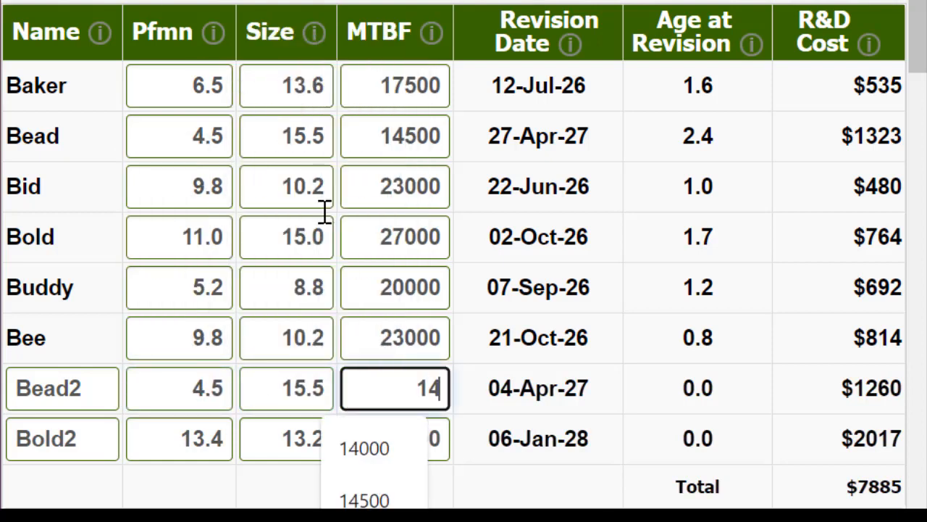
text(500)
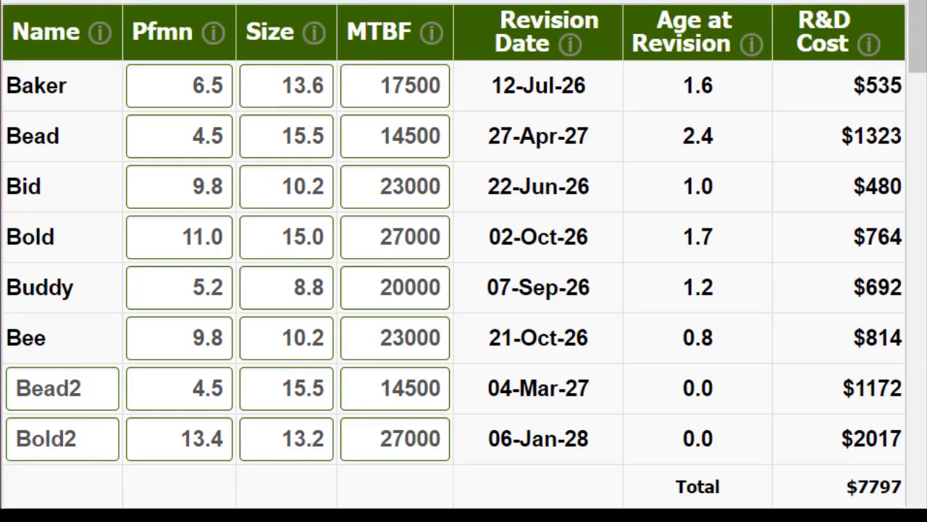
Set Bold2's performance to 12.4 and its size to 13.9
drag(166, 434, 263, 434)
text(12)
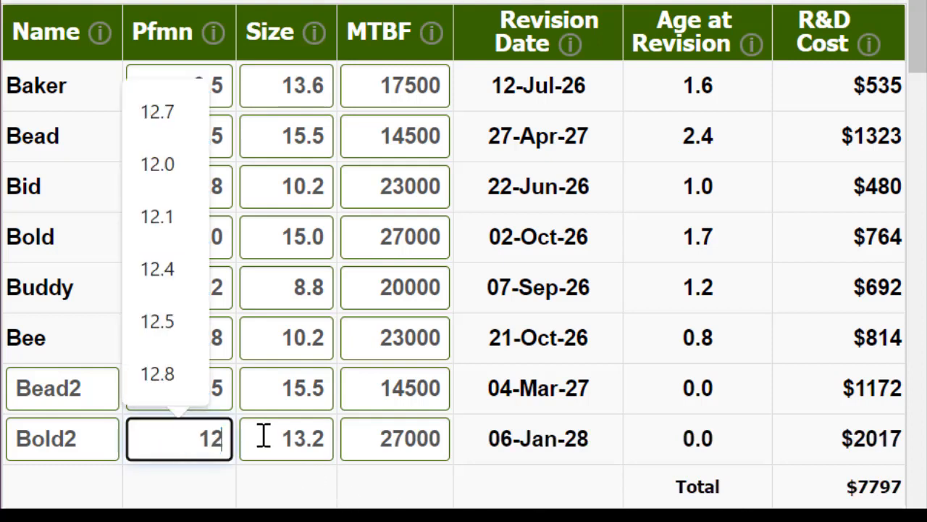
text(.4)
key(Tab)
text(14)
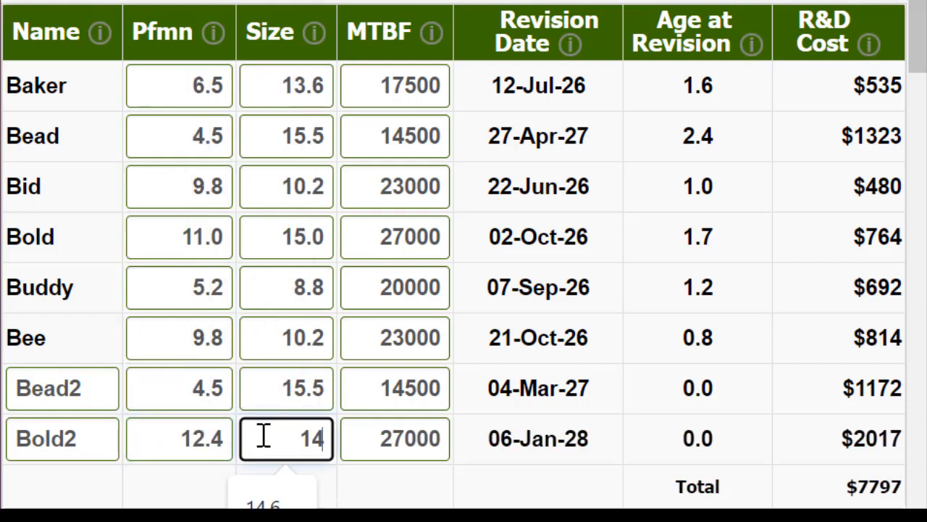
text(3)
key(BackSpace)
key(BackSpace)
text(3.9)
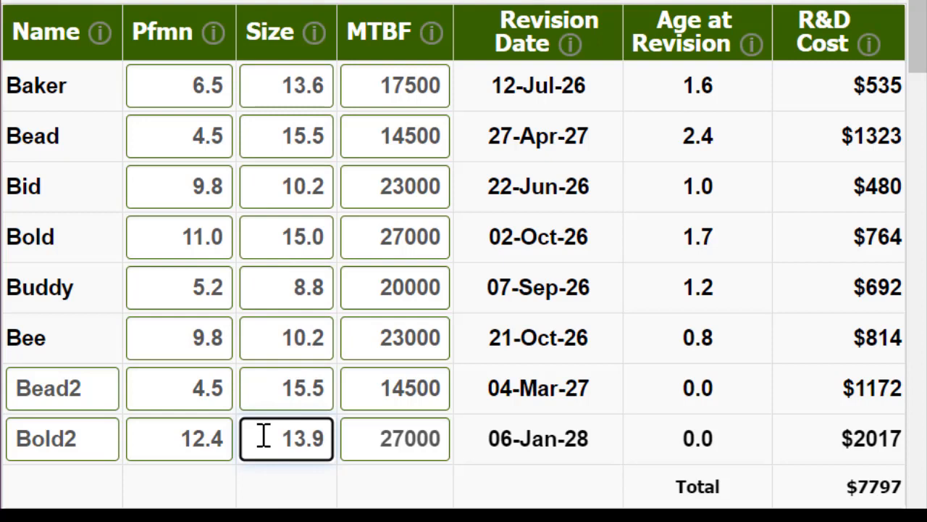
click(172, 1)
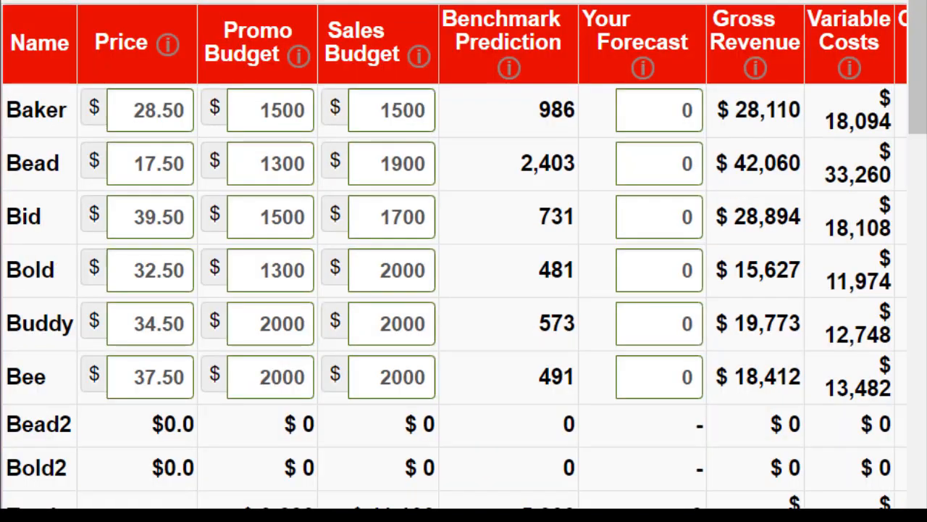
In the Marketing decisions, set Bead's price to $19.50 and Bid's price to $38.50
double_click(146, 116)
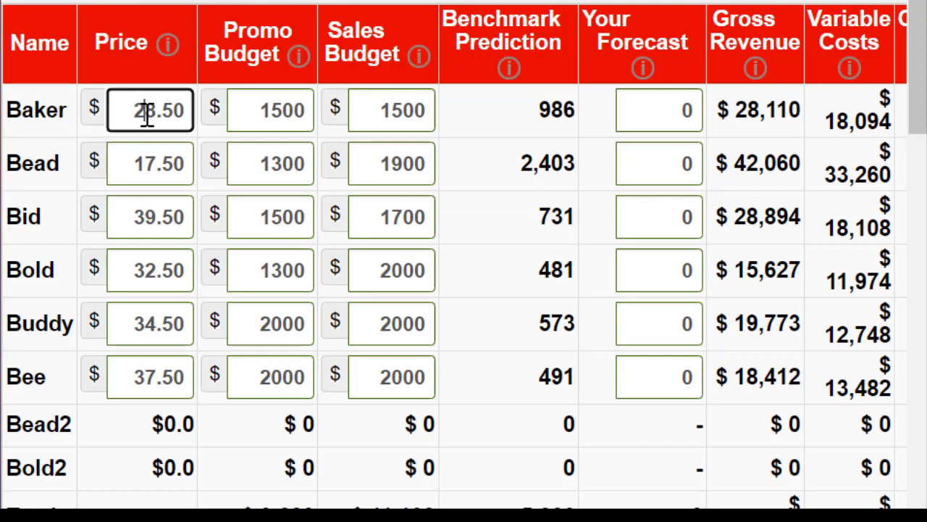
key(Tab)
key(Tab)
key(Tab)
text(1)
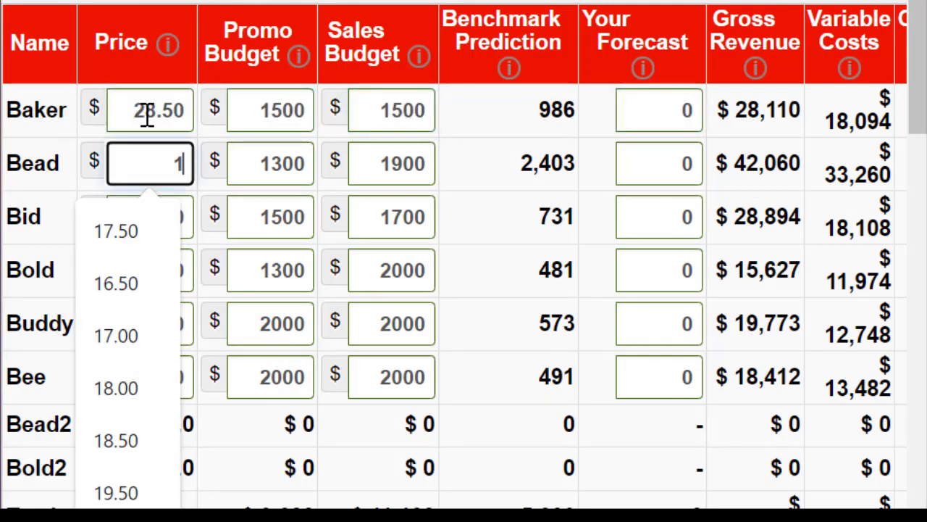
text(9.5)
key(Tab)
key(Tab)
key(Tab)
key(Tab)
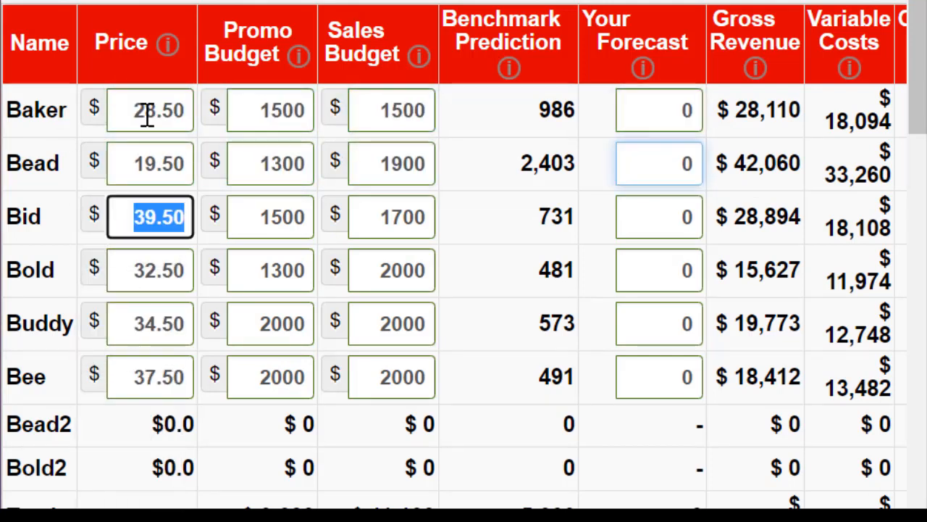
text(38.5)
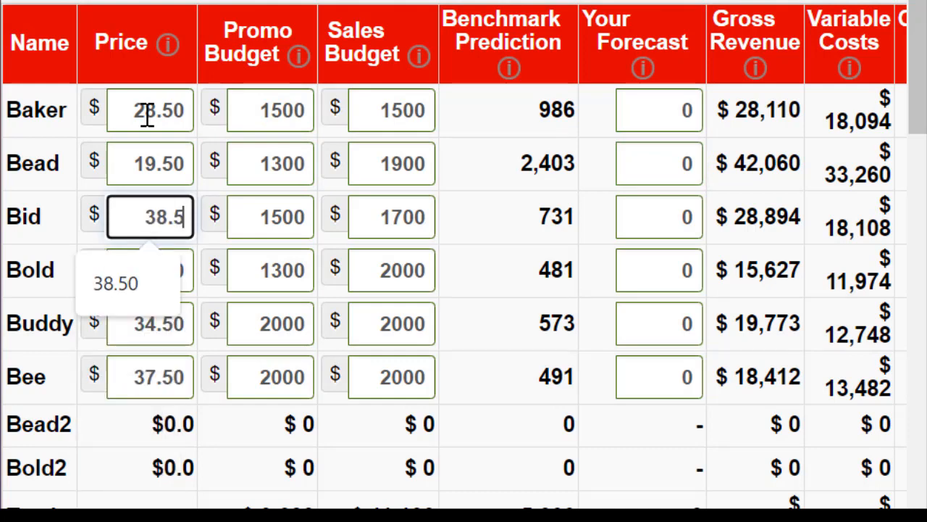
Set the prices of both Bold and Buddy to $33.50
key(Tab)
key(Tab)
key(Tab)
key(Tab)
text(33)
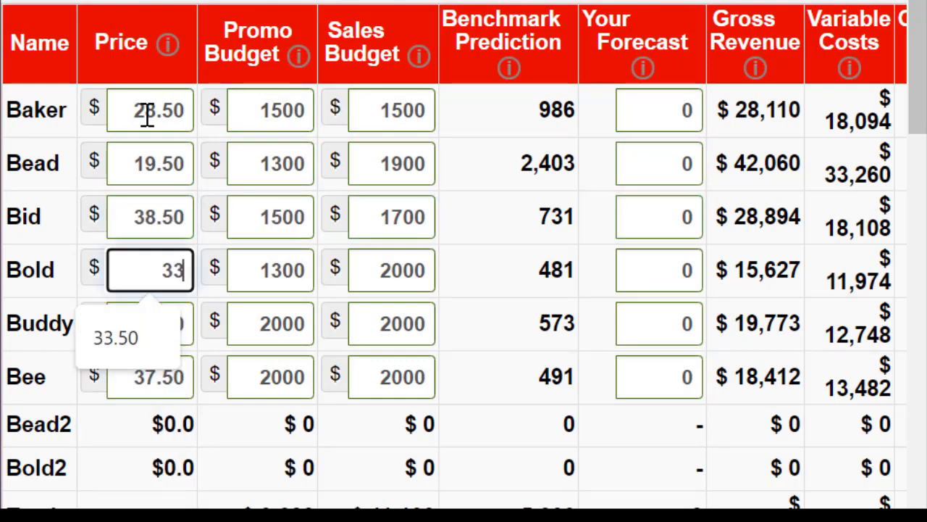
text(.5)
key(Tab)
Set Bee's price to $38.50
key(Tab)
key(Tab)
key(Tab)
text(33.5)
key(Tab)
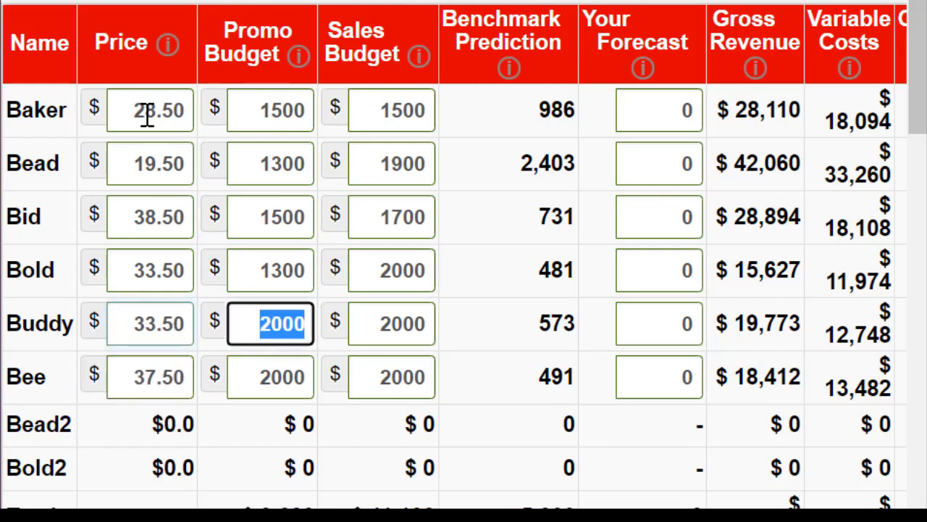
key(Tab)
key(Tab)
key(Tab)
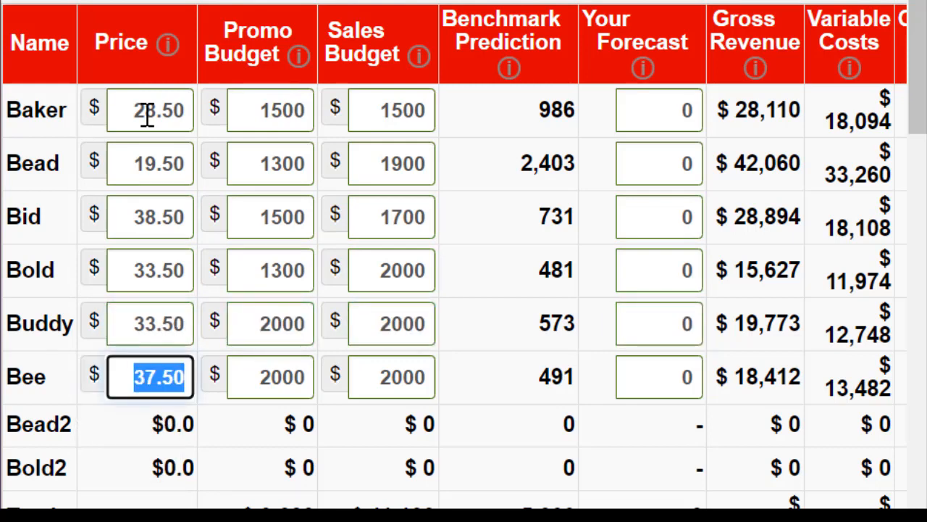
text(38.5)
Set Bee's promo budget to 1400 and copy that amount to its sales budget
key(Tab)
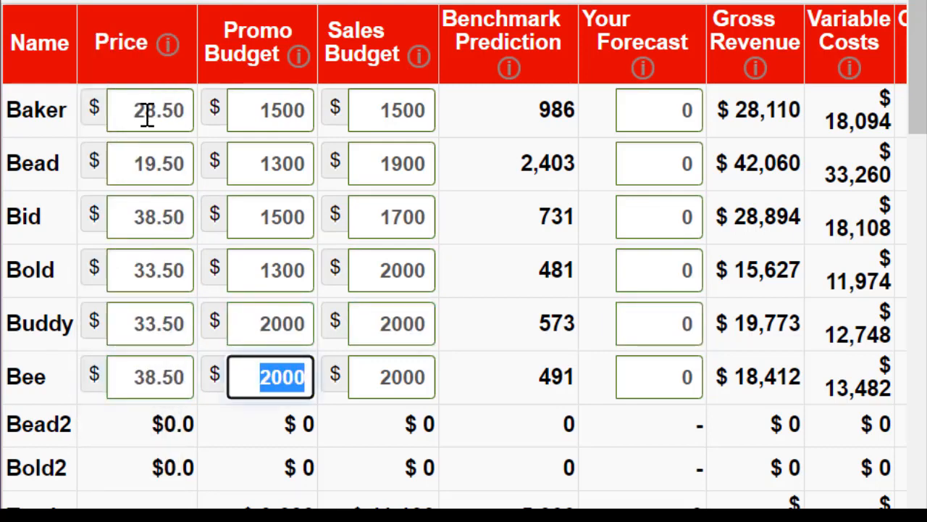
text(100)
key(BackSpace)
key(BackSpace)
text(2)
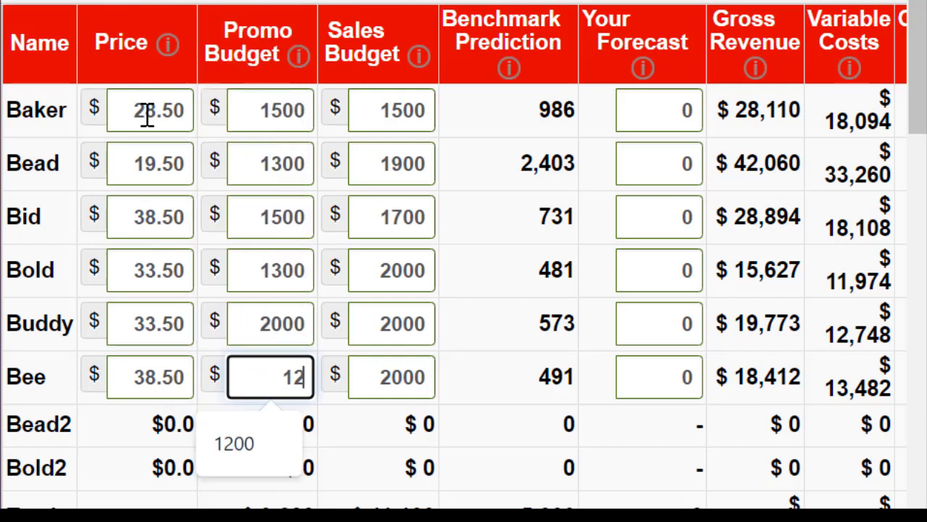
key(BackSpace)
text(400)
key(ctrl+a)
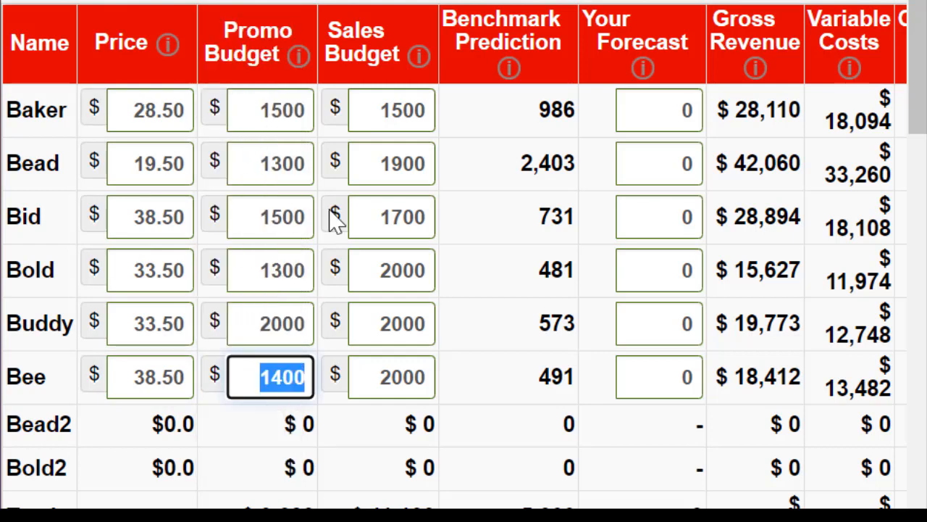
key(ctrl+c)
double_click(412, 381)
key(ctrl+v)
Reuse the copied 1400 as Buddy's promo budget and sales budget
click(265, 323)
key(ctrl+v)
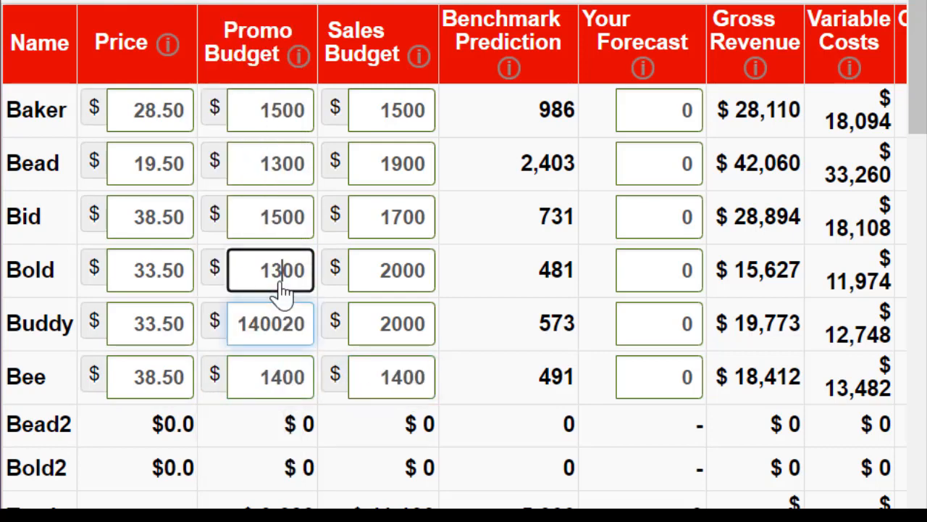
double_click(262, 335)
key(ctrl+v)
double_click(420, 325)
key(ctrl+v)
Apply the copied 1400 to Bold's sales budget and to Bid's sales and promo budgets
double_click(403, 267)
key(ctrl+v)
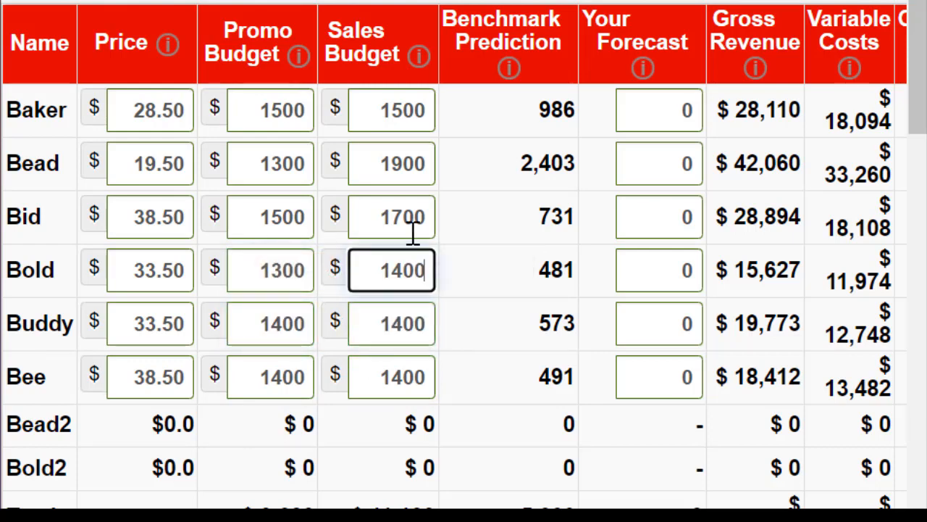
double_click(362, 231)
key(ctrl+v)
double_click(297, 216)
key(ctrl+v)
Raise Bead's promo budget and sales budget to 2000 each
click(266, 108)
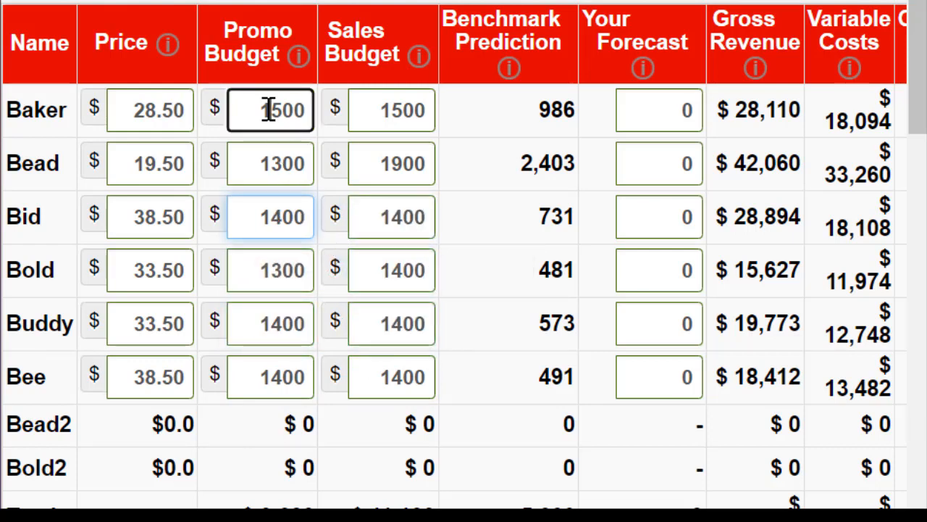
double_click(242, 152)
text(2000)
key(Tab)
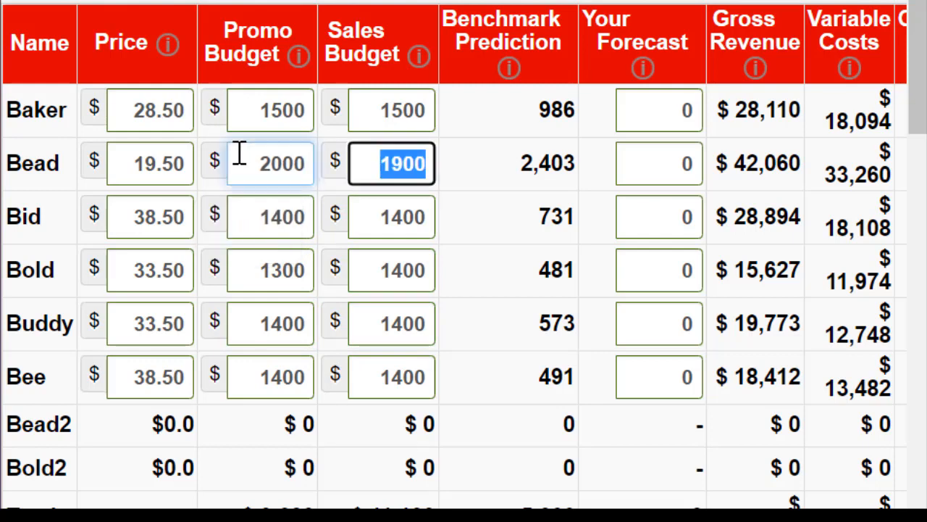
text(2000)
key(Tab)
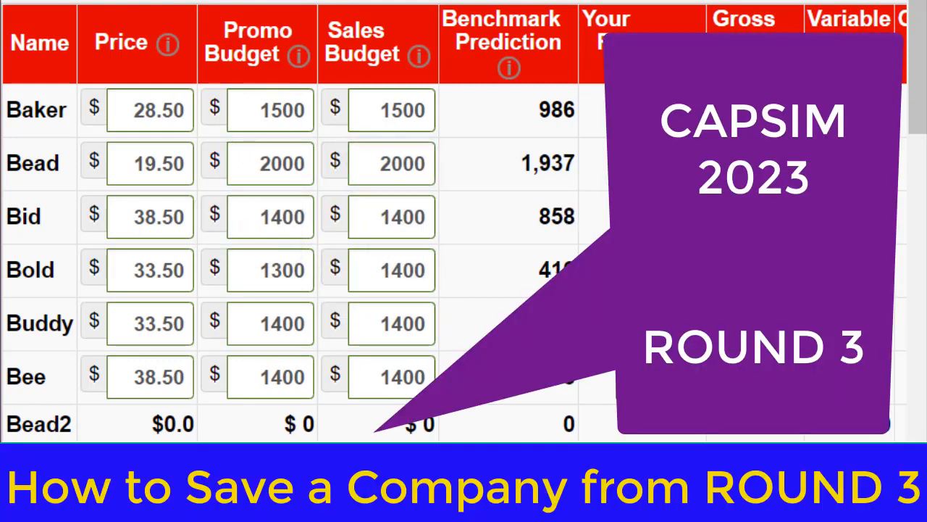
Set Bold's promo budget to 1400
double_click(277, 218)
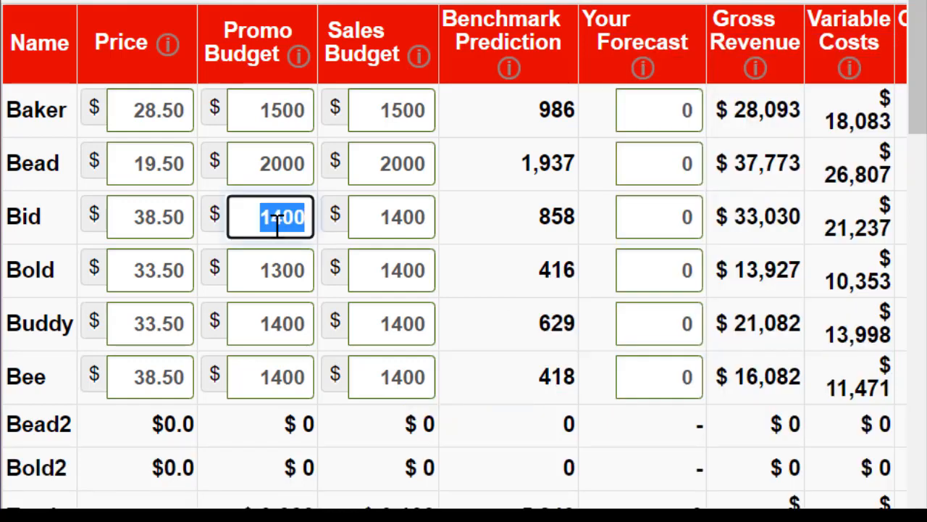
double_click(277, 260)
text(1400)
key(Tab)
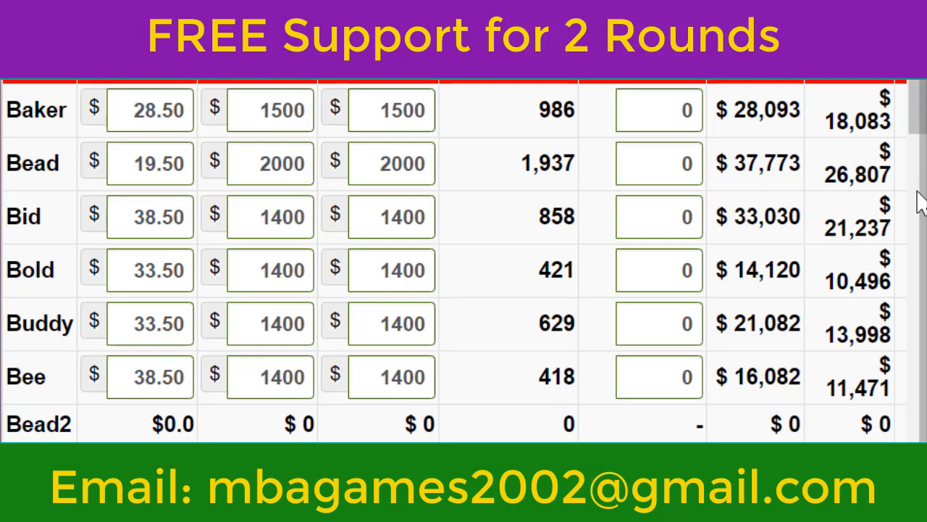
Enter the unit sales forecasts for two products: 787 for Baker and 2239 for Bead
click(638, 115)
text(787)
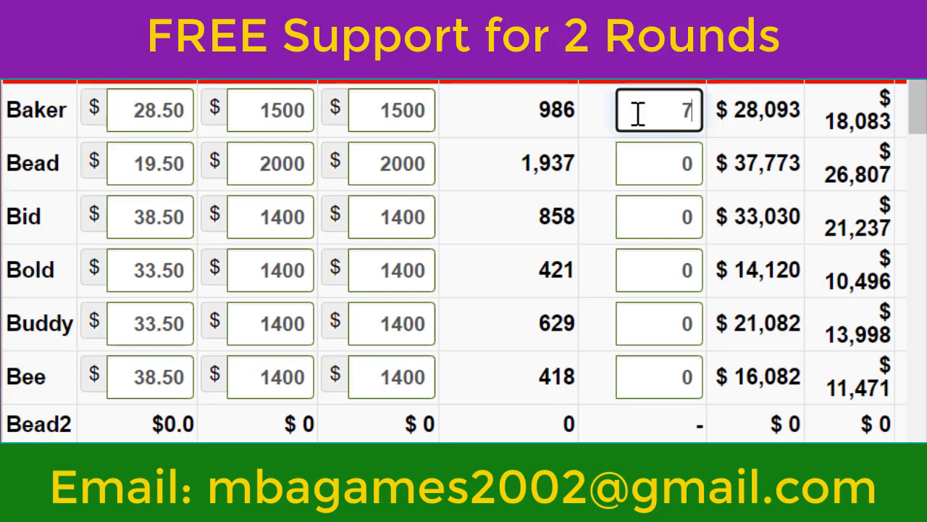
key(Tab)
key(Tab)
key(Tab)
Set the sales forecast to 678 for Bid and 531 for Bold
key(Tab)
text(2)
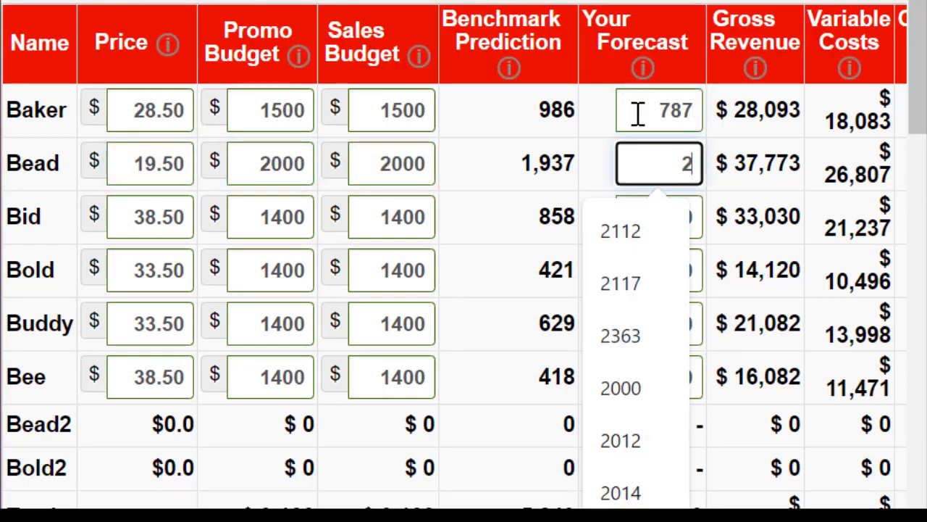
text(239)
key(Tab)
key(Tab)
key(Tab)
key(Tab)
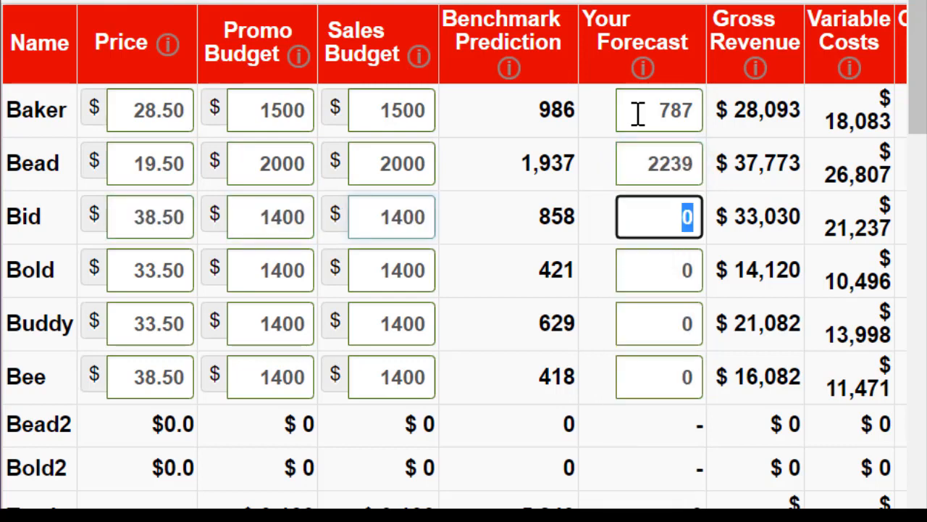
text(678)
key(Tab)
key(Tab)
key(Tab)
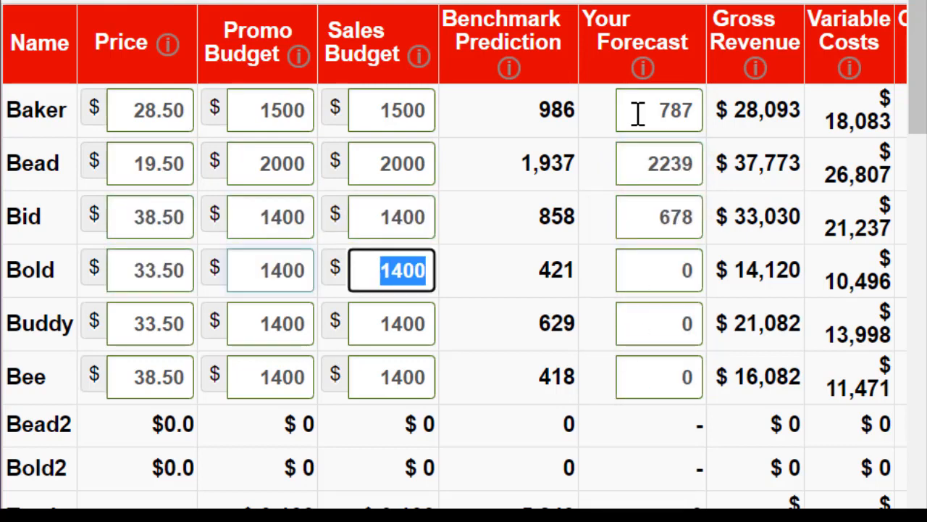
key(Tab)
text(531)
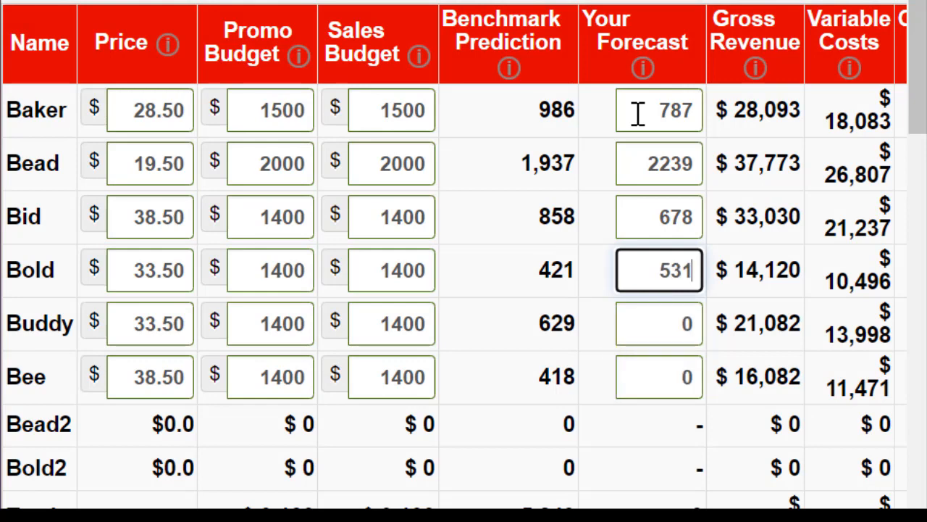
Set the sales forecast to 493 for Buddy and 652 for Bee
key(Tab)
key(Tab)
key(Tab)
key(Tab)
text(493)
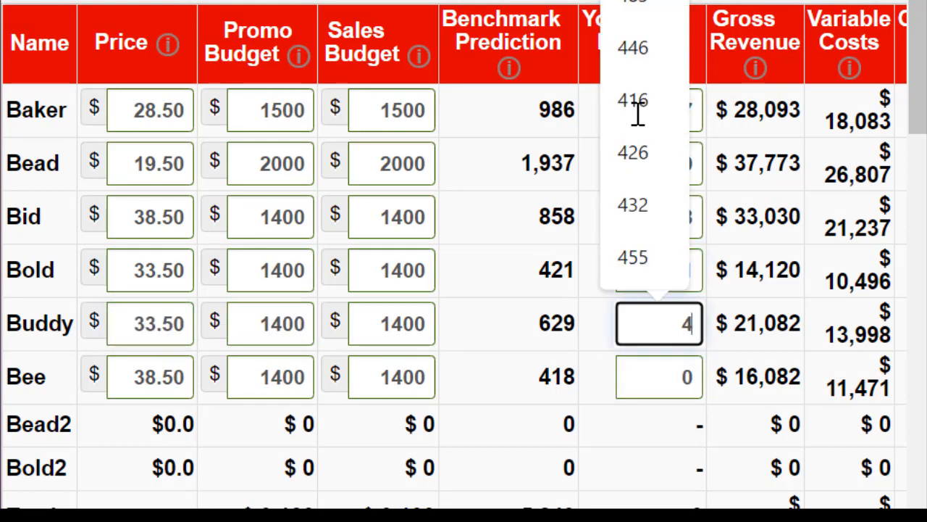
key(Tab)
key(Tab)
key(Tab)
key(Tab)
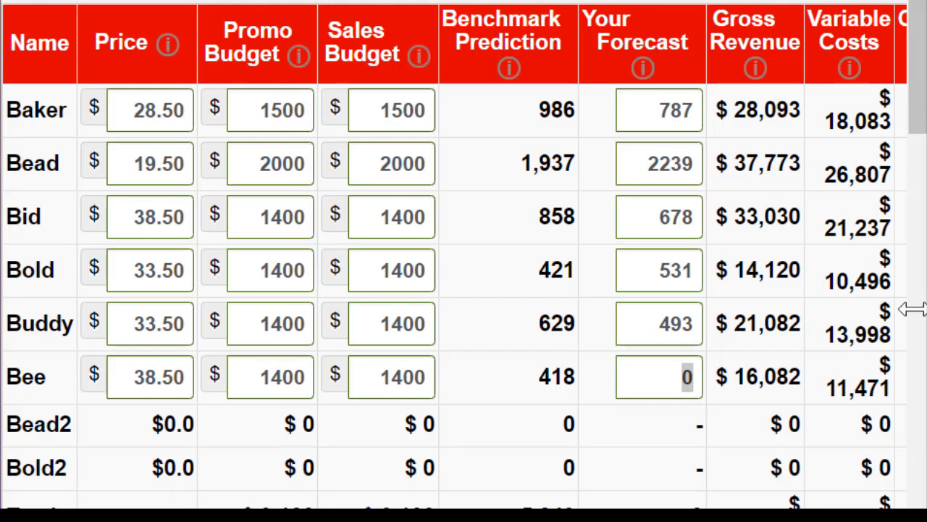
click(657, 373)
text(652)
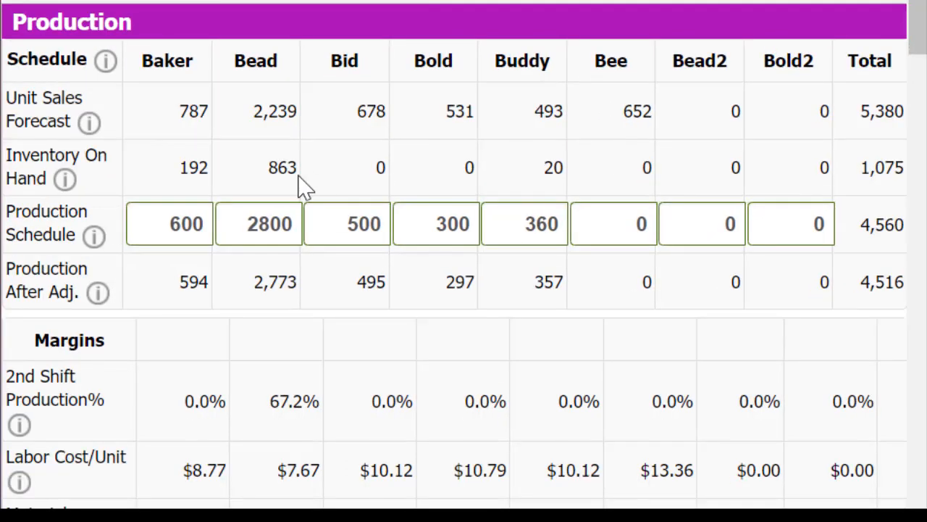
Set Baker's production schedule to 787 in the Production decisions
click(139, 227)
double_click(139, 227)
text(787)
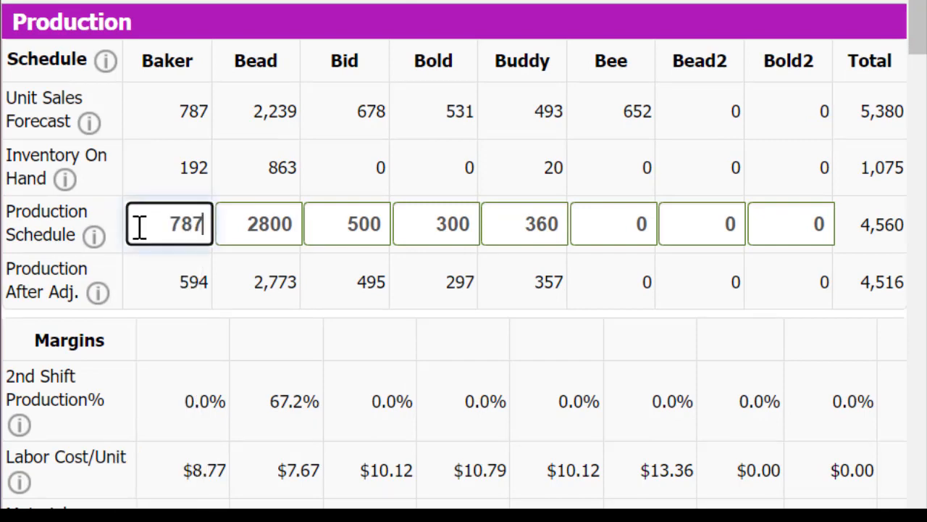
key(Tab)
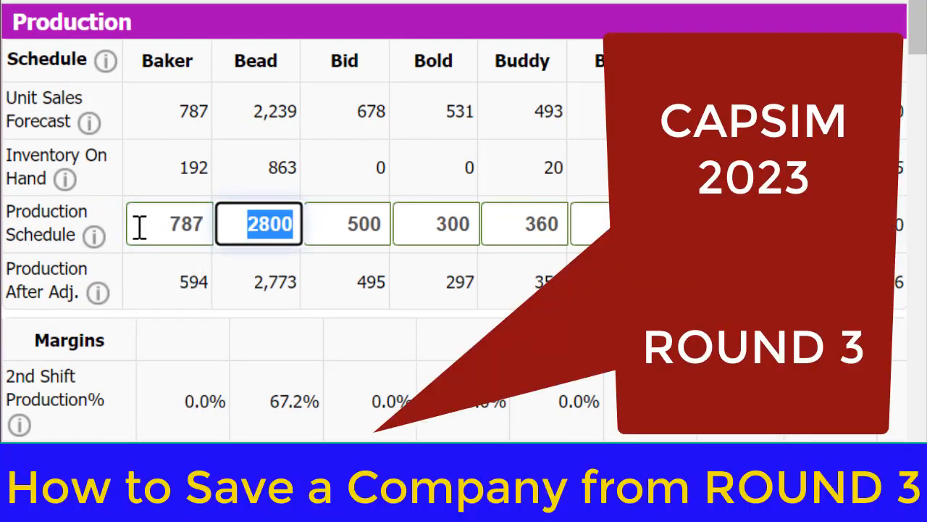
Set the production schedule to 595 for Baker and 1376 for Bead
double_click(139, 227)
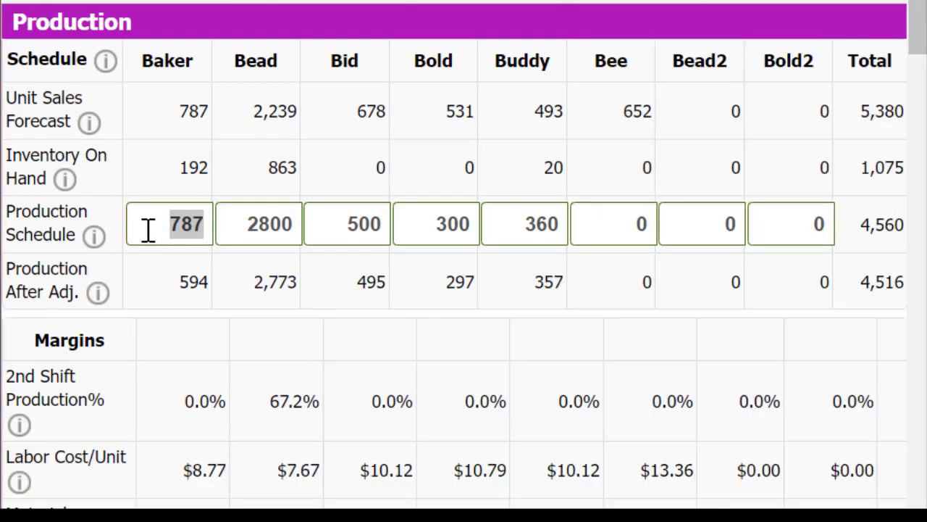
double_click(148, 228)
text(595)
key(Tab)
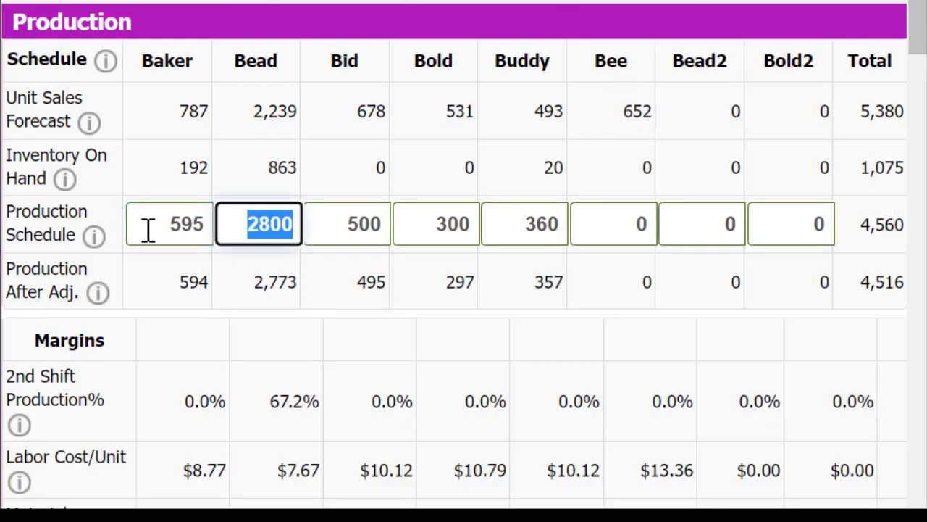
text(1376)
key(Tab)
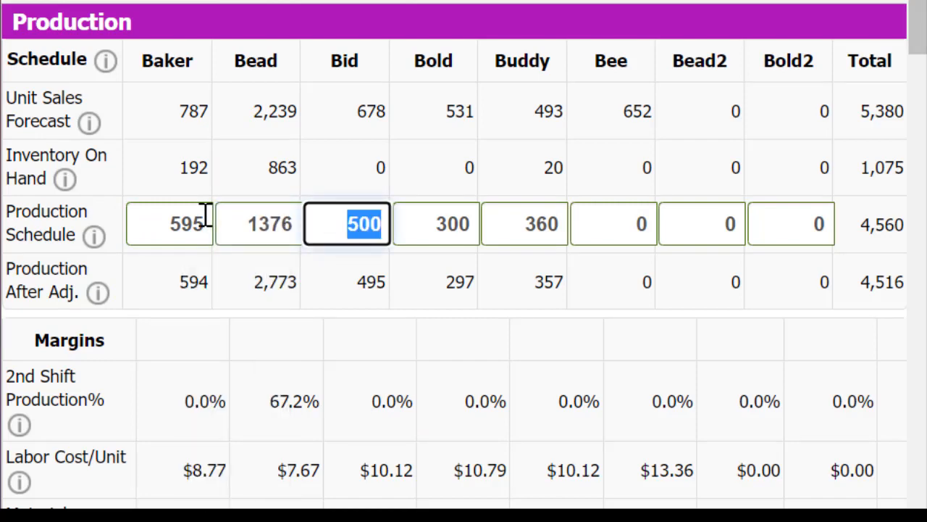
Schedule production of 678 units for Bid and 531 units for Bold
text(678)
key(Tab)
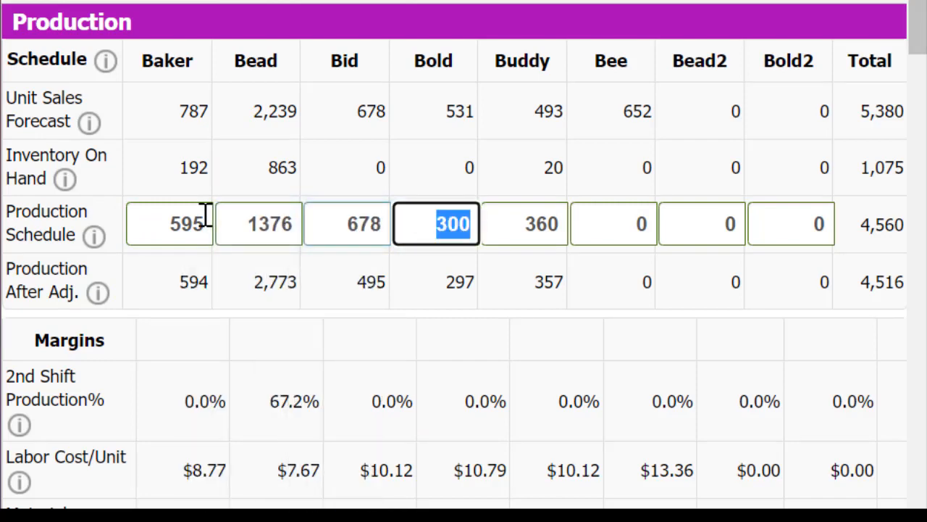
text(531)
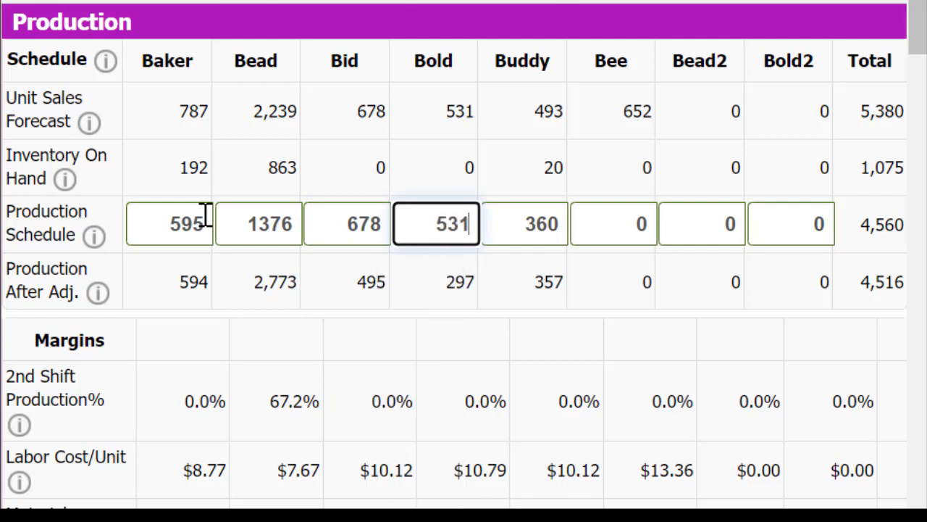
key(Tab)
Schedule production of 473 units for Buddy and 652 units for Bee
text(473)
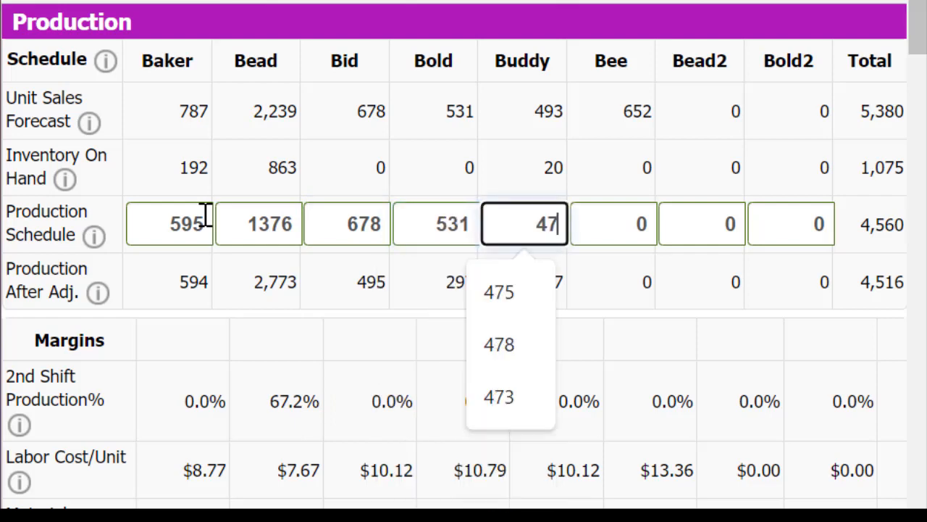
key(Tab)
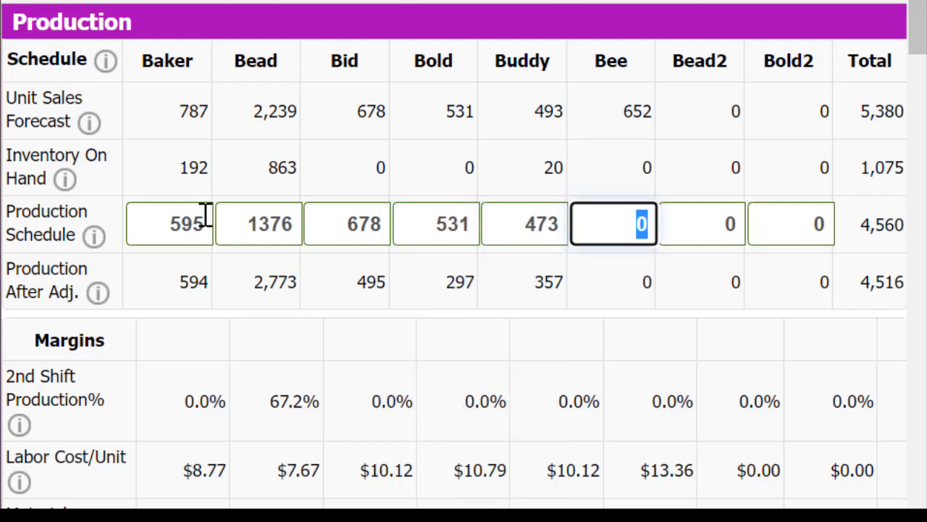
text(652)
key(Tab)
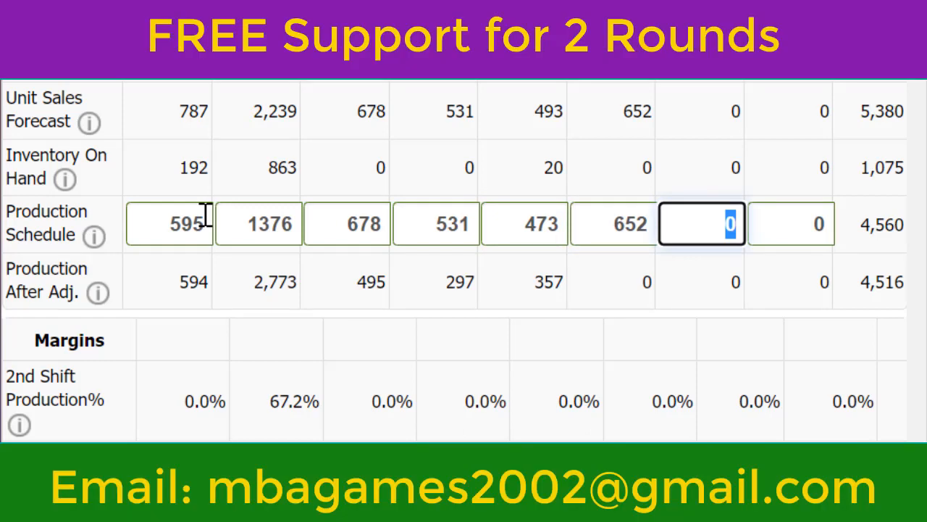
Schedule production for the two new products, 678 for Bead2 and 787 for Bold2
text(678)
key(Tab)
text(7)
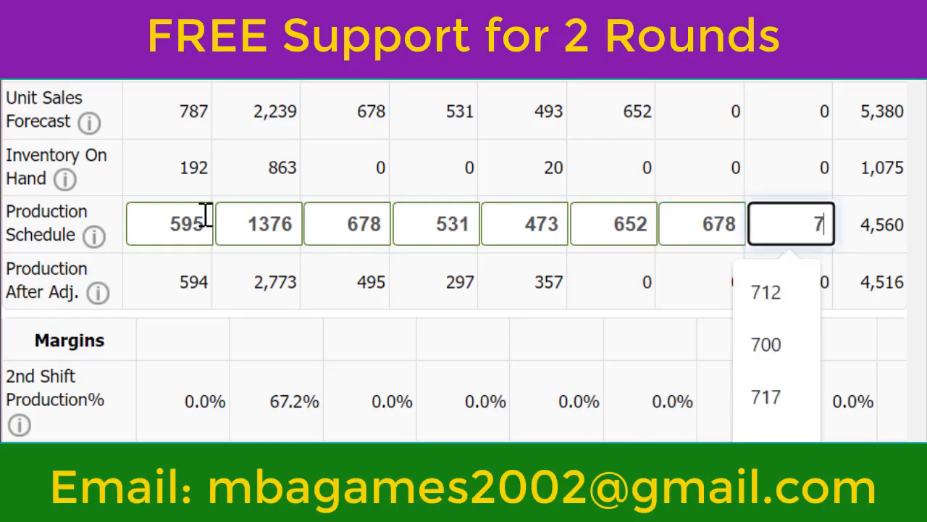
text(87)
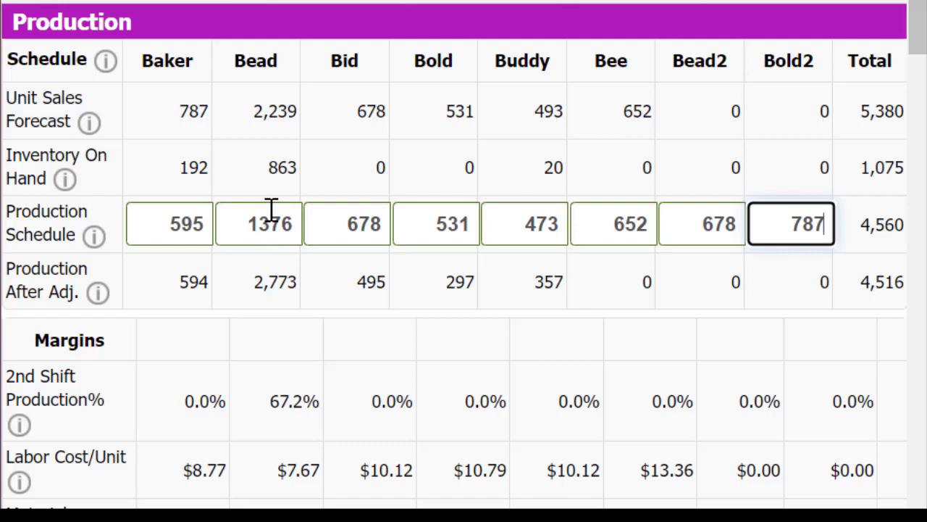
click(299, 2)
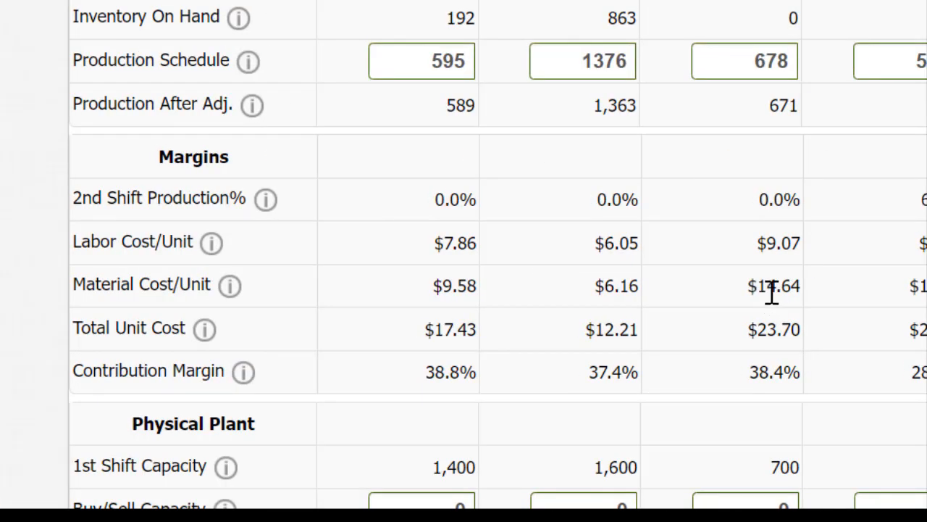
Set Baker's new automation rating to 5 under Physical Plant
scroll(743, 316, down, 5)
click(407, 207)
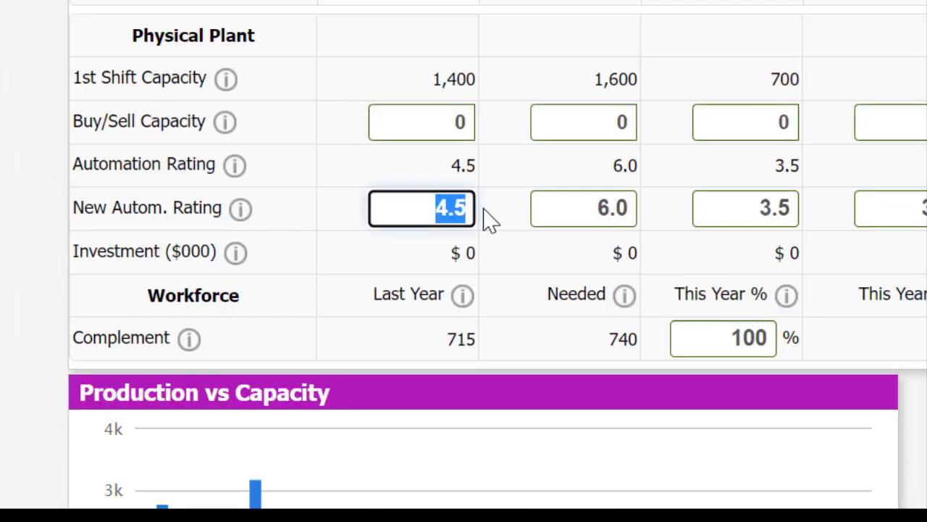
text(6)
key(BackSpace)
text(5)
key(Tab)
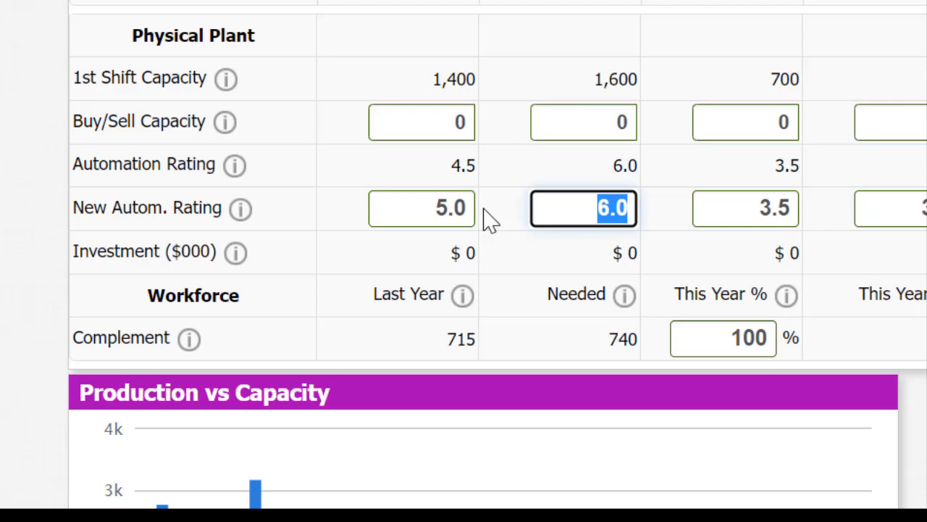
Set Bead's new automation rating to 7
text(7)
key(Tab)
key(Tab)
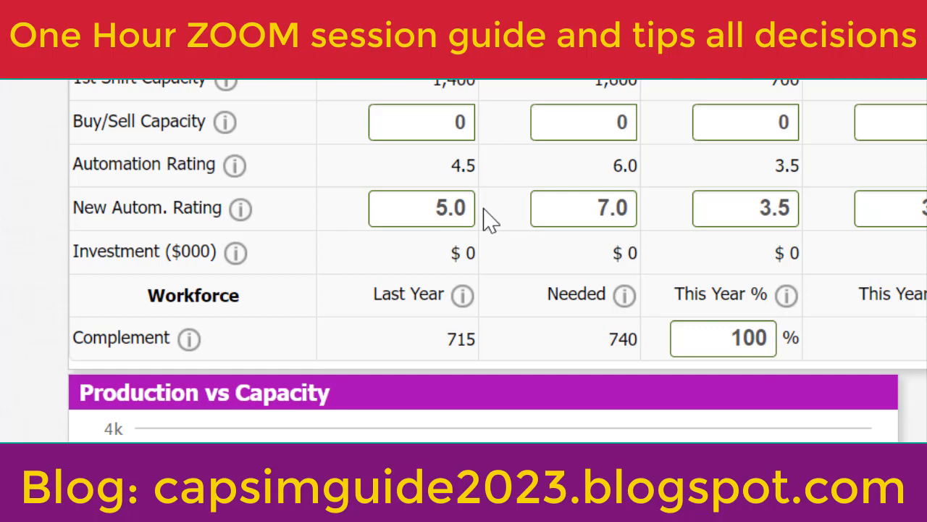
key(Tab)
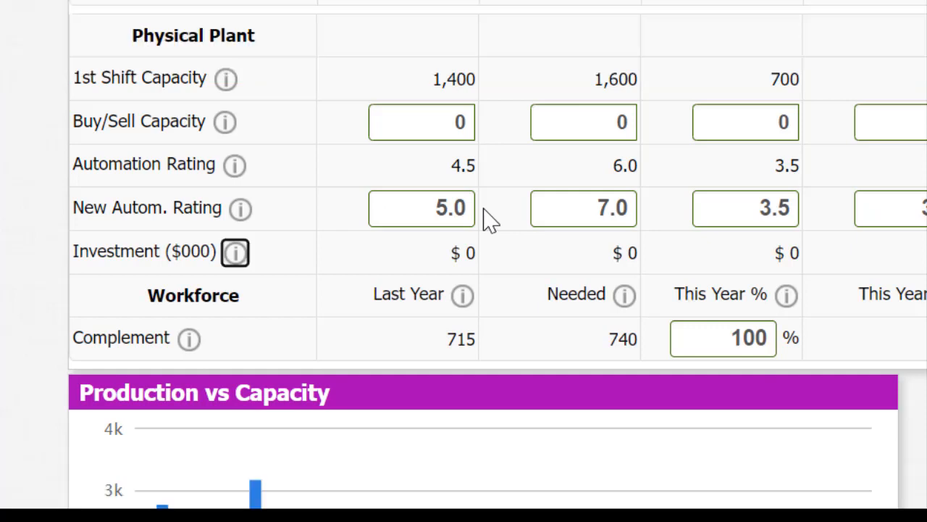
Sell unused first-shift capacity by entering -400 for Baker and -100 for Bid
scroll(449, 182, up, 5)
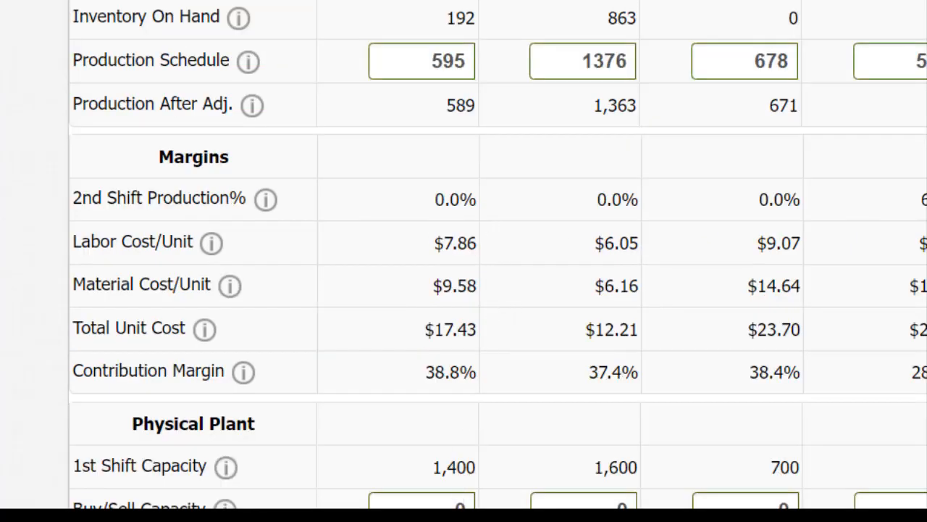
click(447, 505)
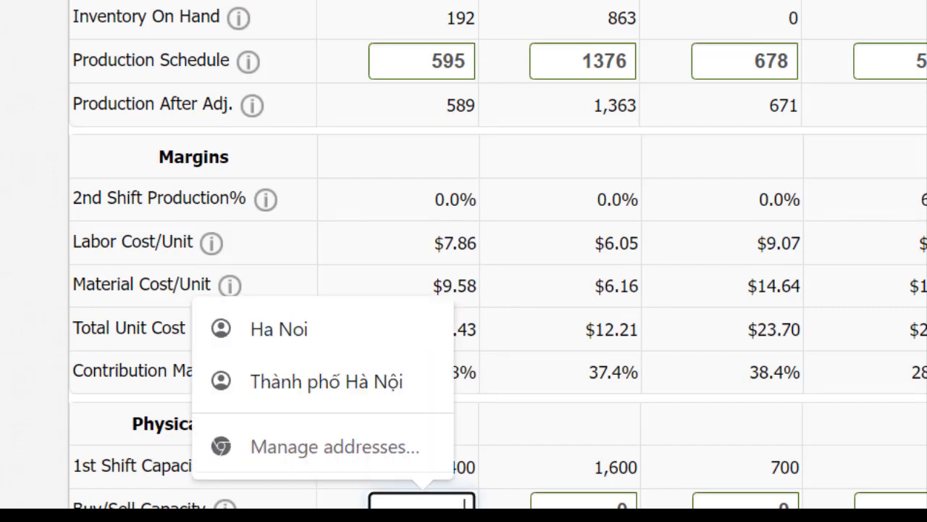
text(400)
key(Tab)
key(Tab)
text(100)
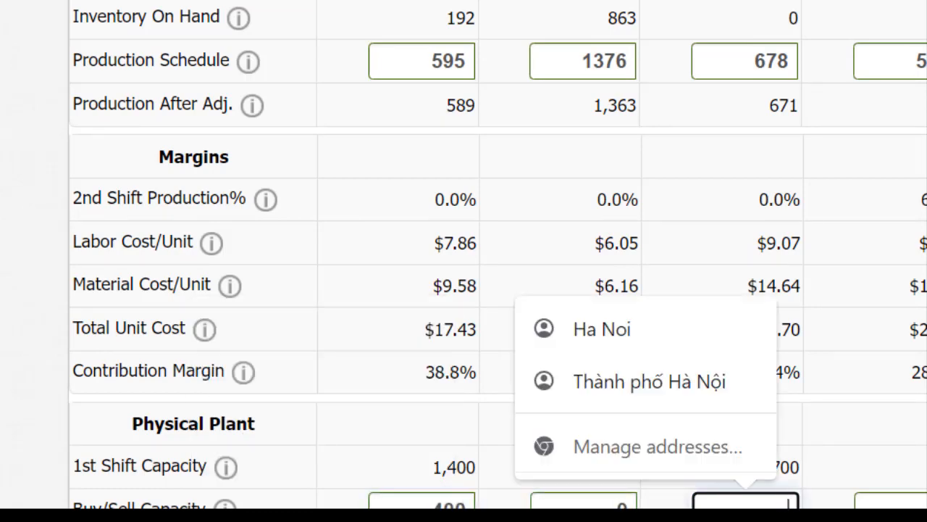
key(Tab)
key(Tab)
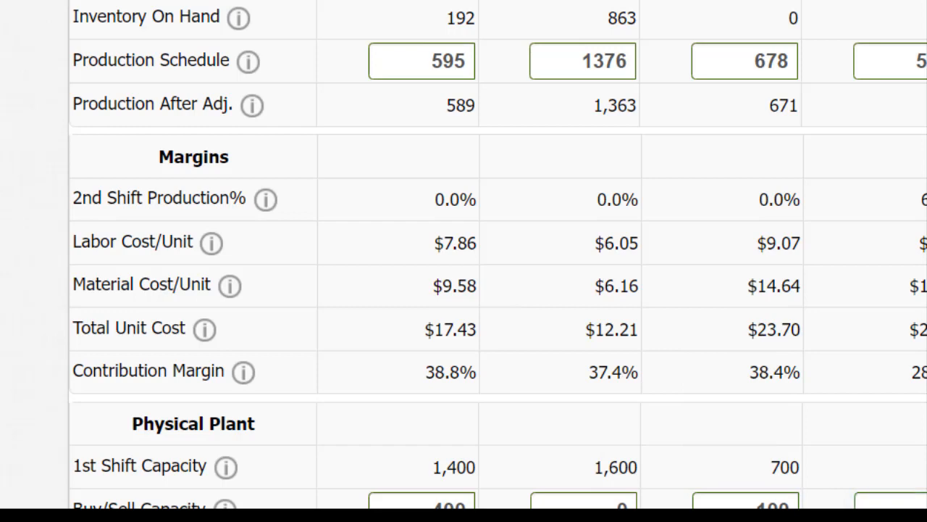
scroll(679, 42, down, 5)
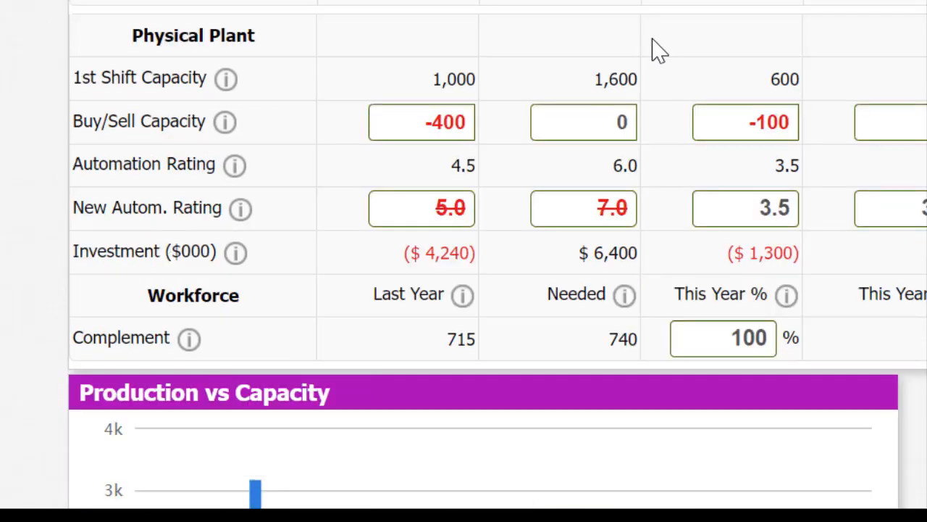
Set Bead's new automation rating to 6 under Physical Plant, leaving its capacity entry at 0
scroll(654, 45, up, 5)
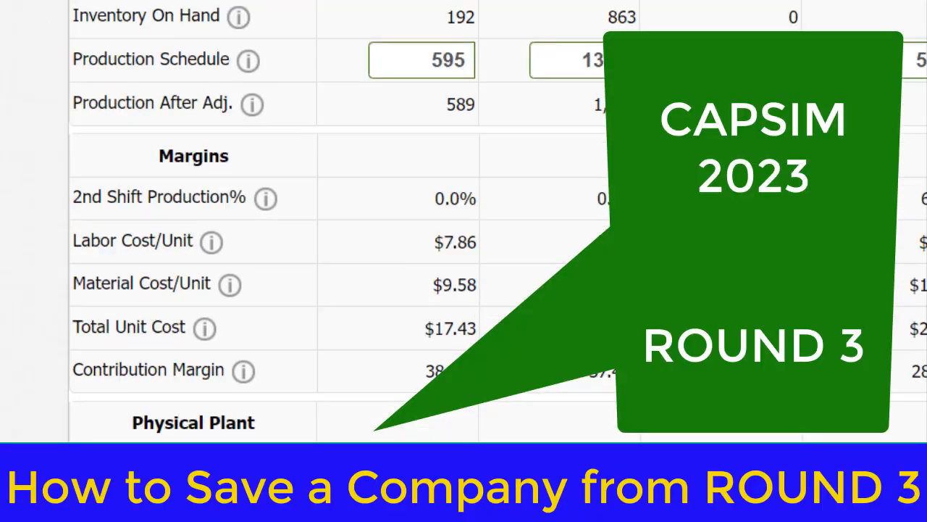
click(421, 506)
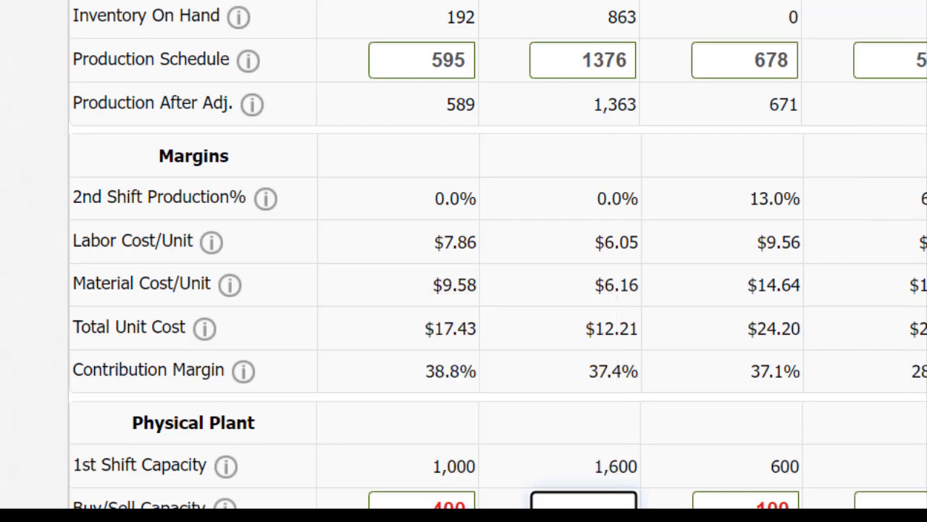
scroll(497, 253, down, 5)
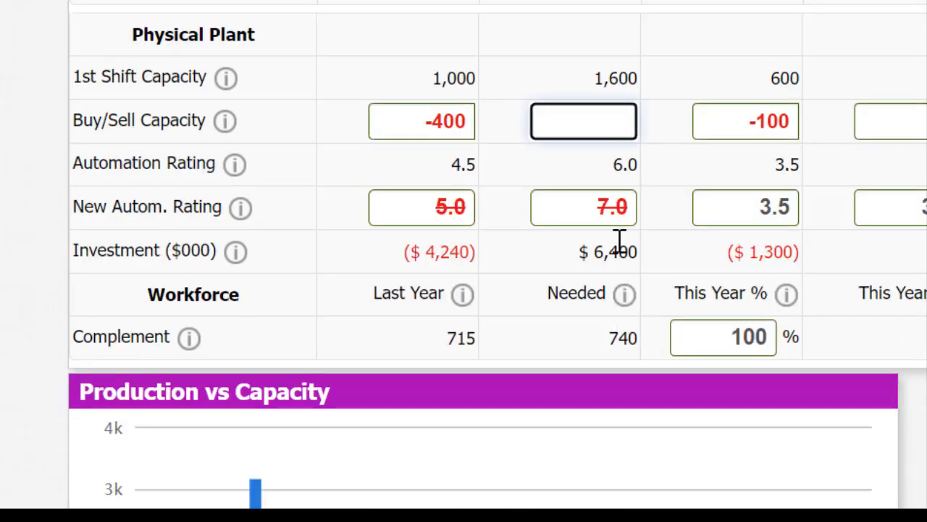
drag(599, 207, 640, 206)
text(6)
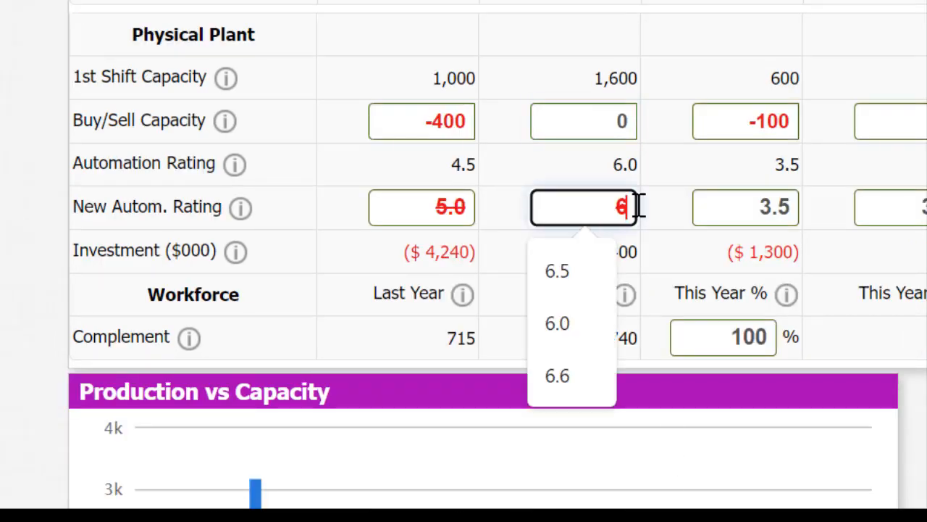
key(Tab)
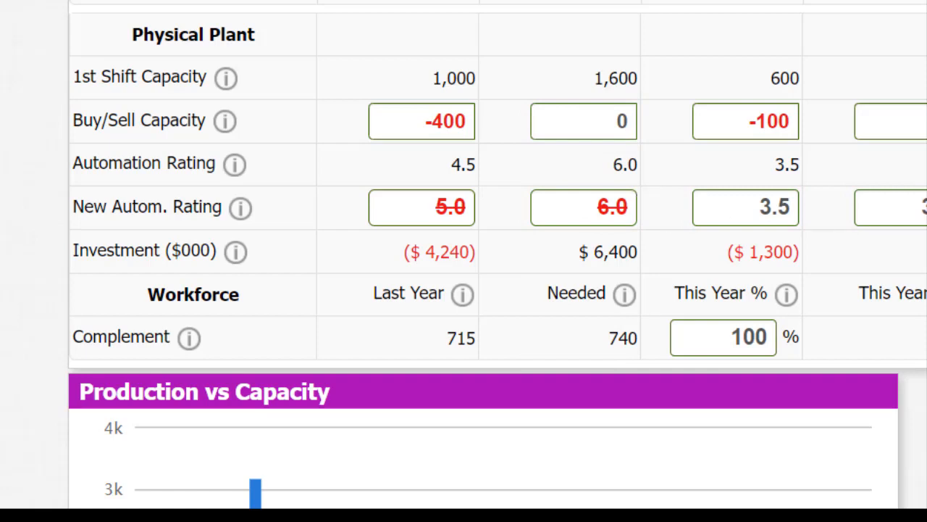
Set Baker's new automation rating to 4.5 under Physical Plant
scroll(464, 261, up, 5)
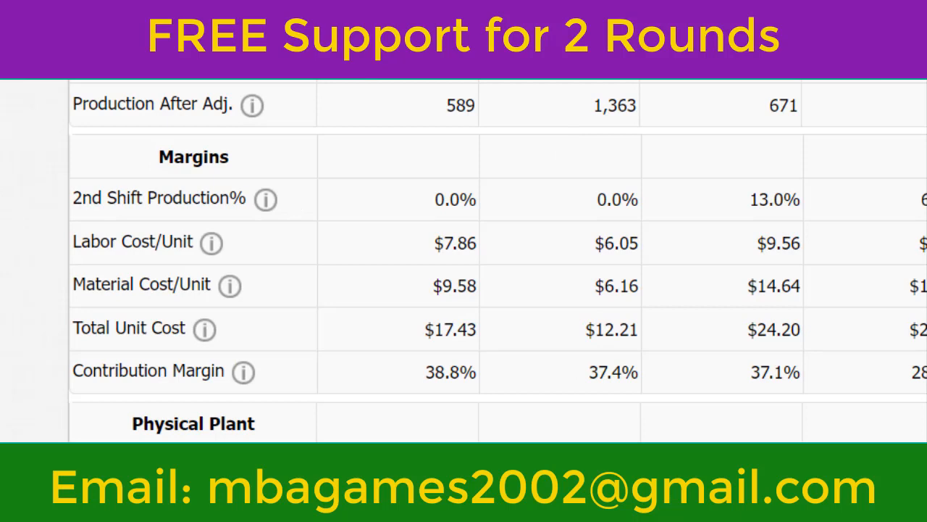
scroll(923, 166, down, 5)
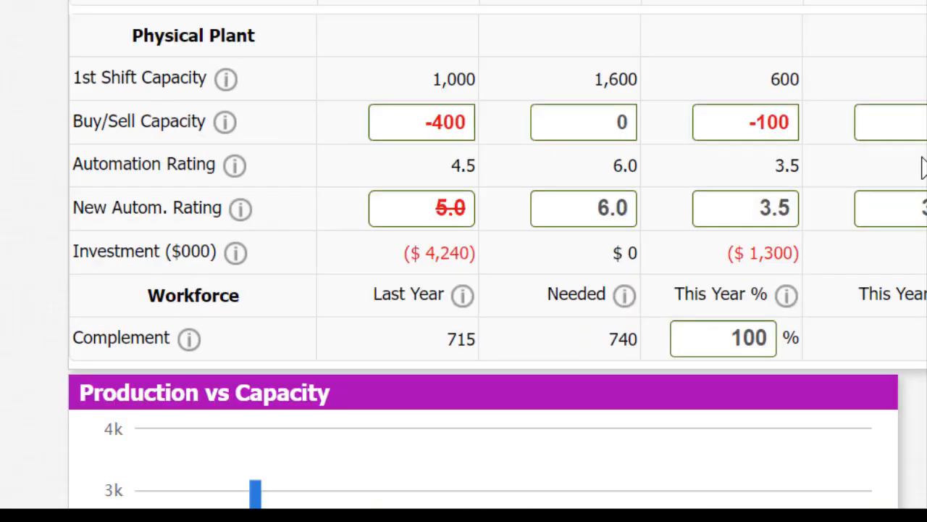
scroll(924, 166, up, 5)
scroll(923, 167, down, 5)
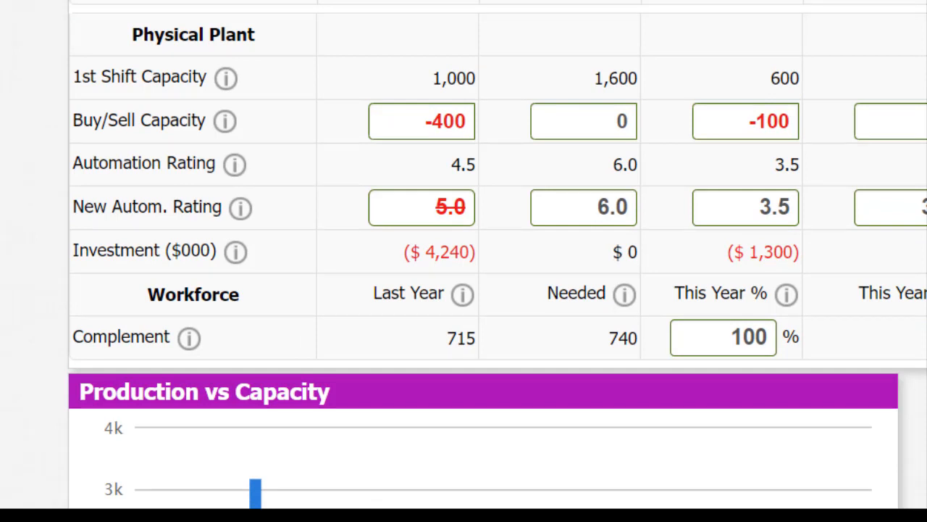
click(417, 210)
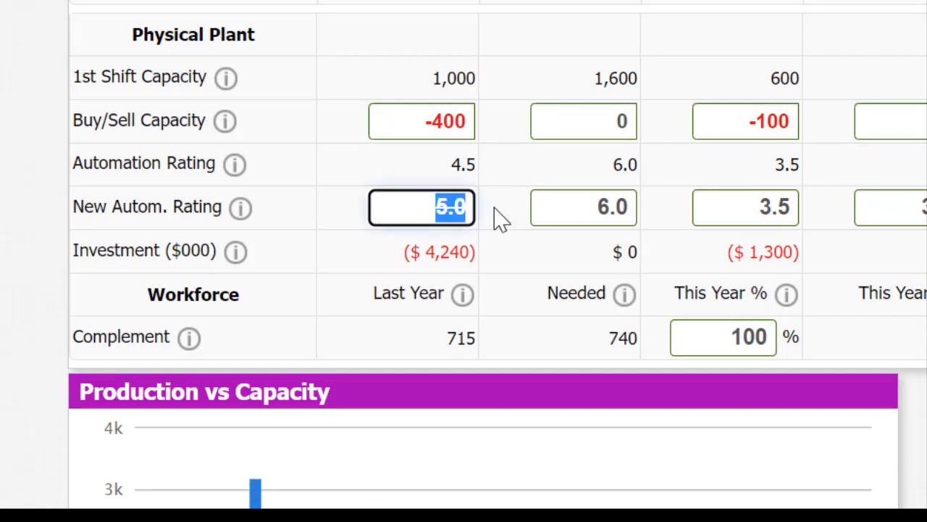
text(4.5)
scroll(500, 217, up, 5)
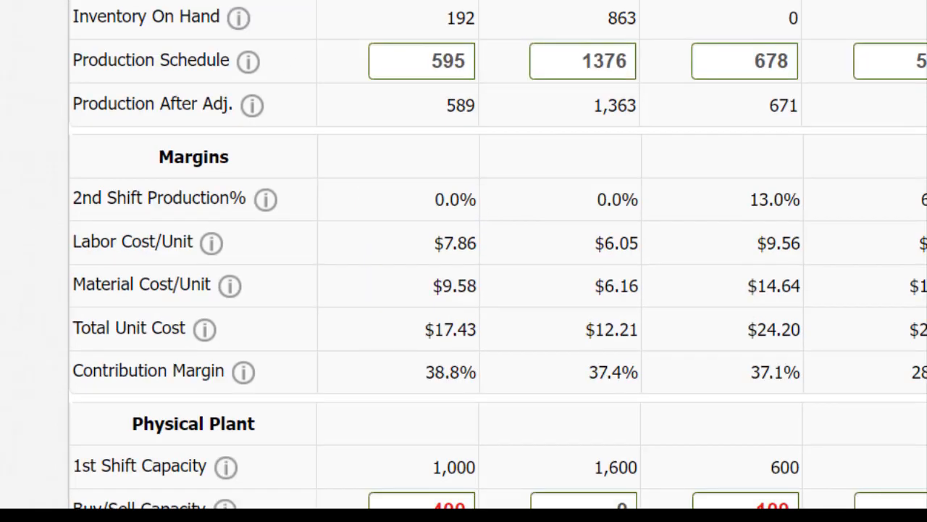